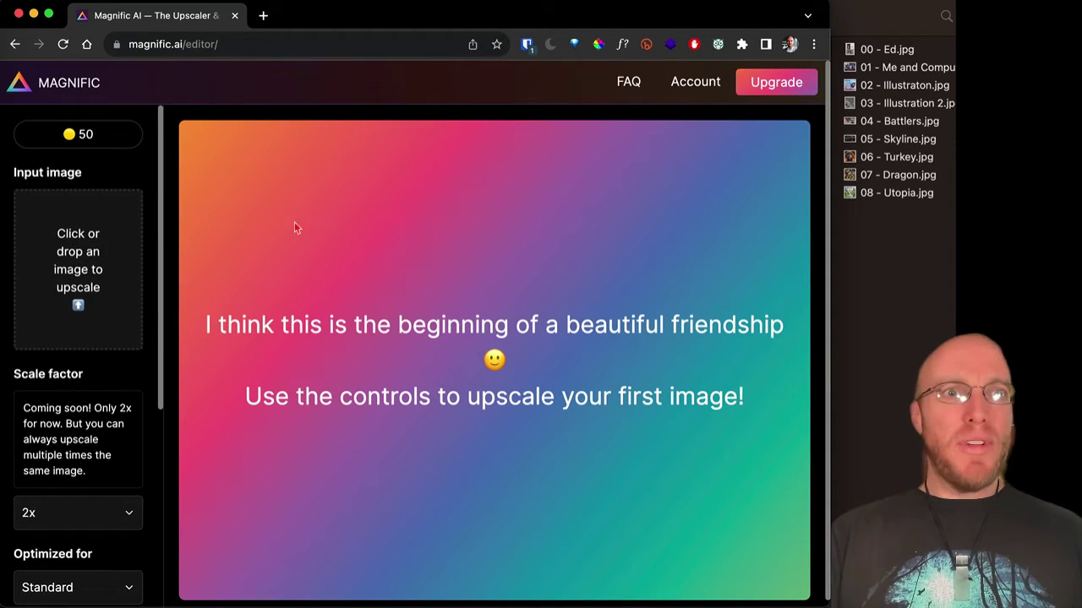
# Preview the black-and-white photo 00 - Ed.jpg in Finder and drop it into Magnific's input box
pyautogui.click(896, 54)
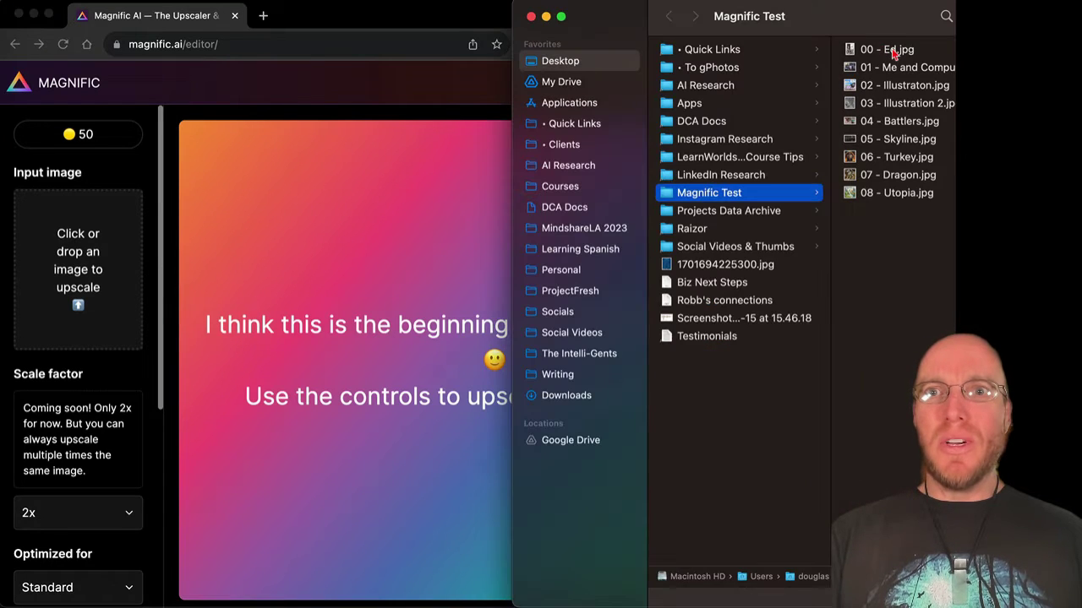
pyautogui.press('space')
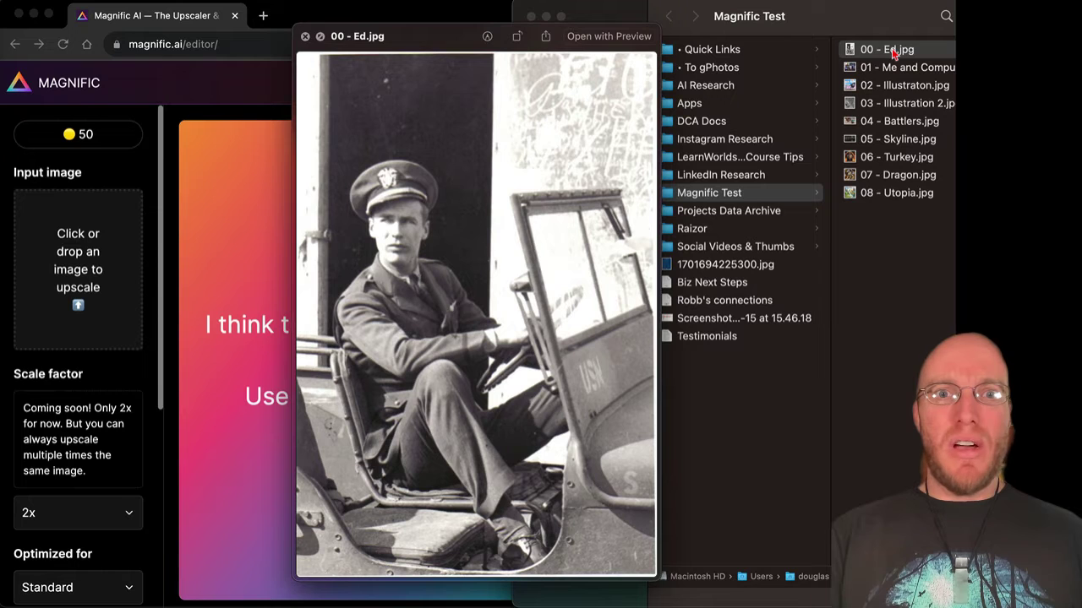
pyautogui.press('space')
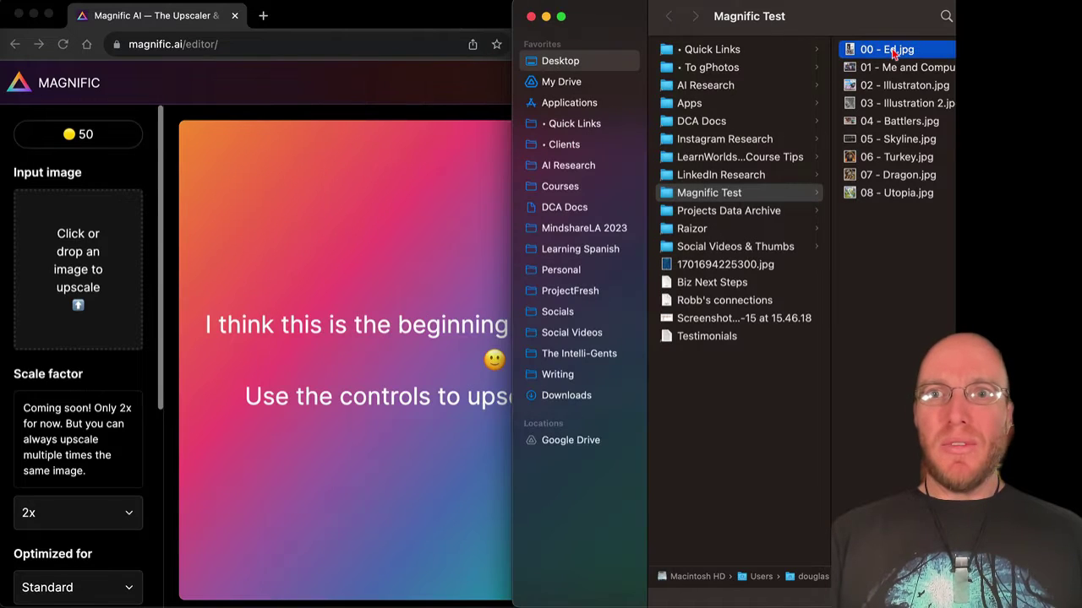
pyautogui.moveTo(894, 53); pyautogui.dragTo(415, 309)
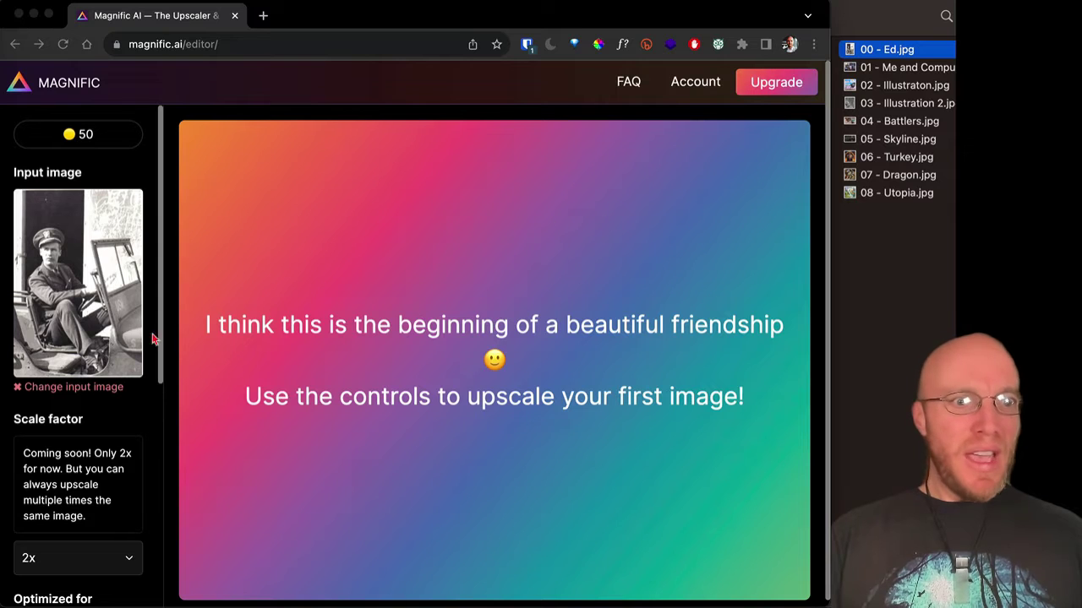
# Switch Optimized for from Standard to Portraits, keeping the 2x scale factor
pyautogui.scroll(-5, 98, 446)
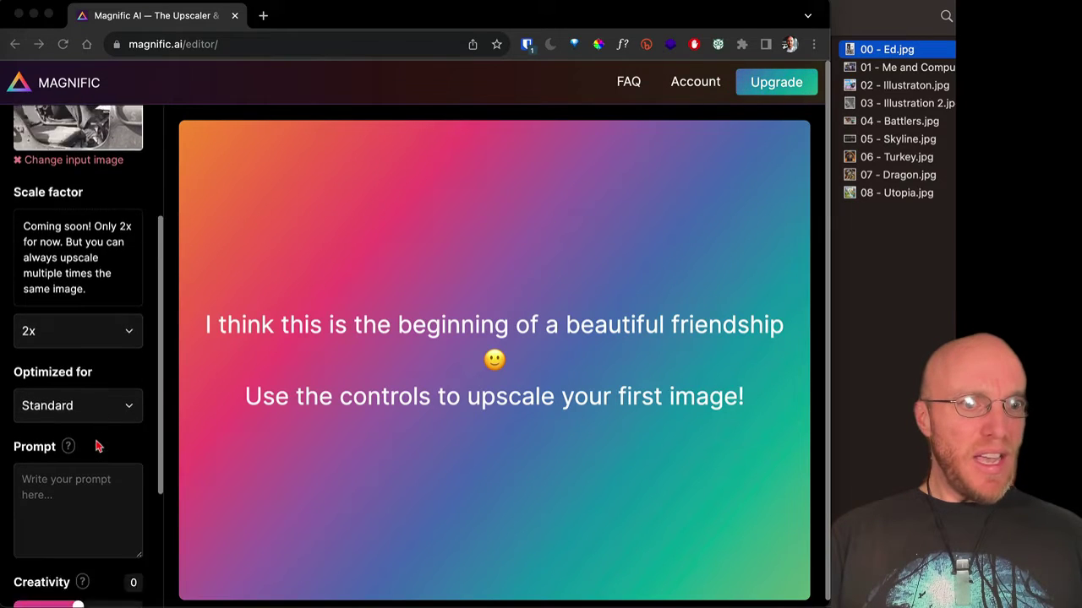
pyautogui.click(87, 340)
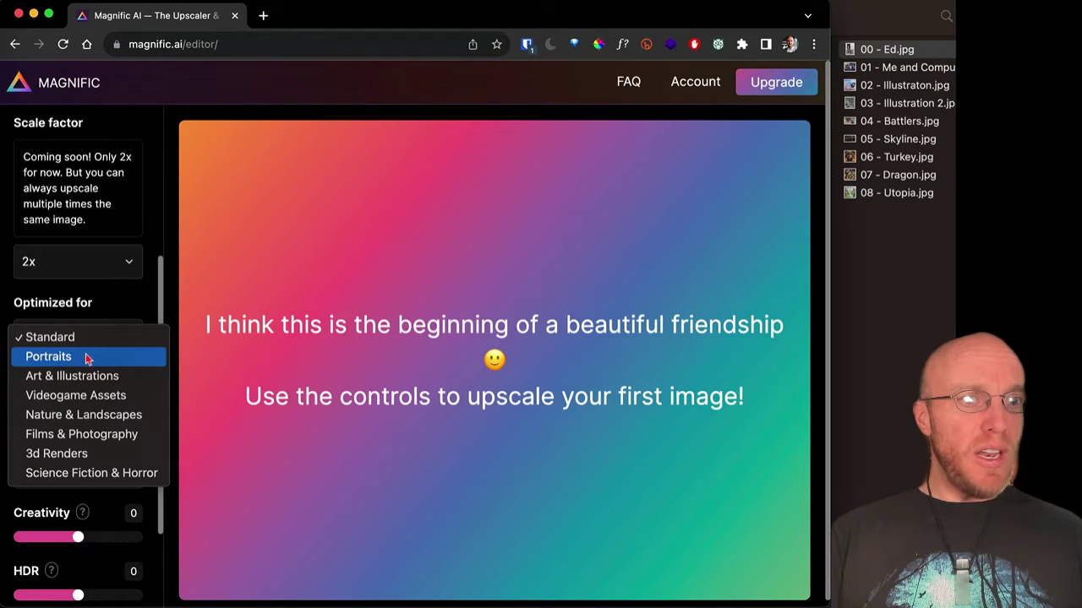
pyautogui.click(87, 358)
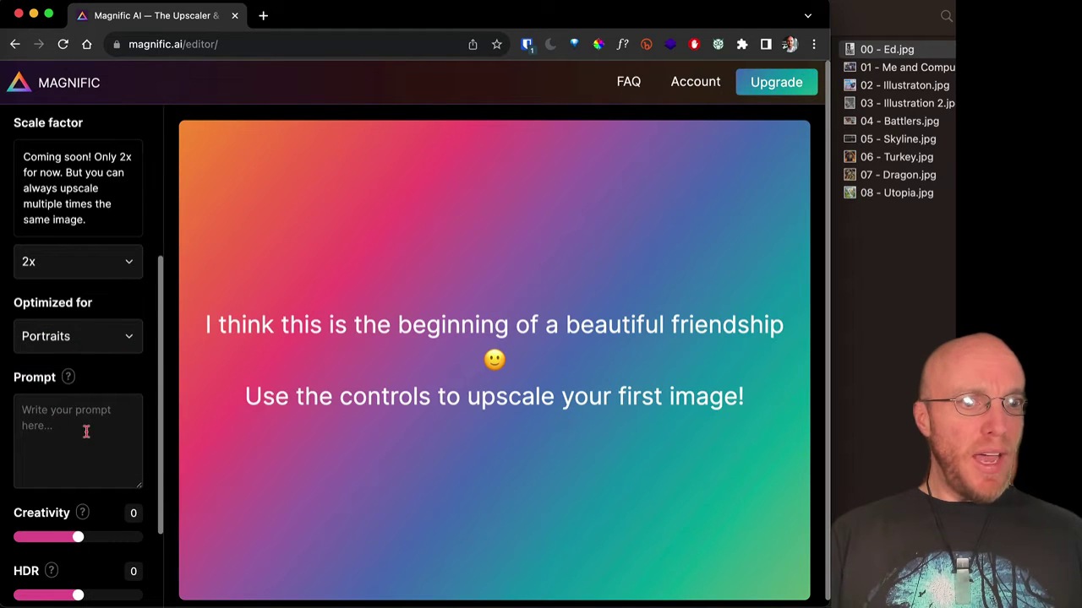
pyautogui.scroll(-5, 86, 432)
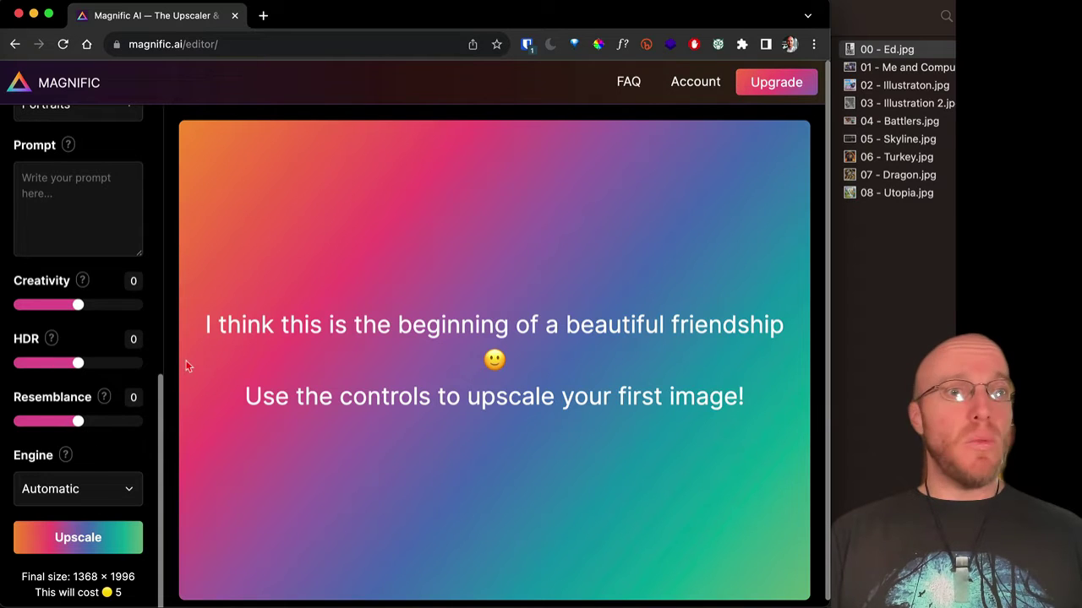
# Run the 2x Portraits upscale of the soldier photo and sweep the before/after divider across it
pyautogui.click(91, 547)
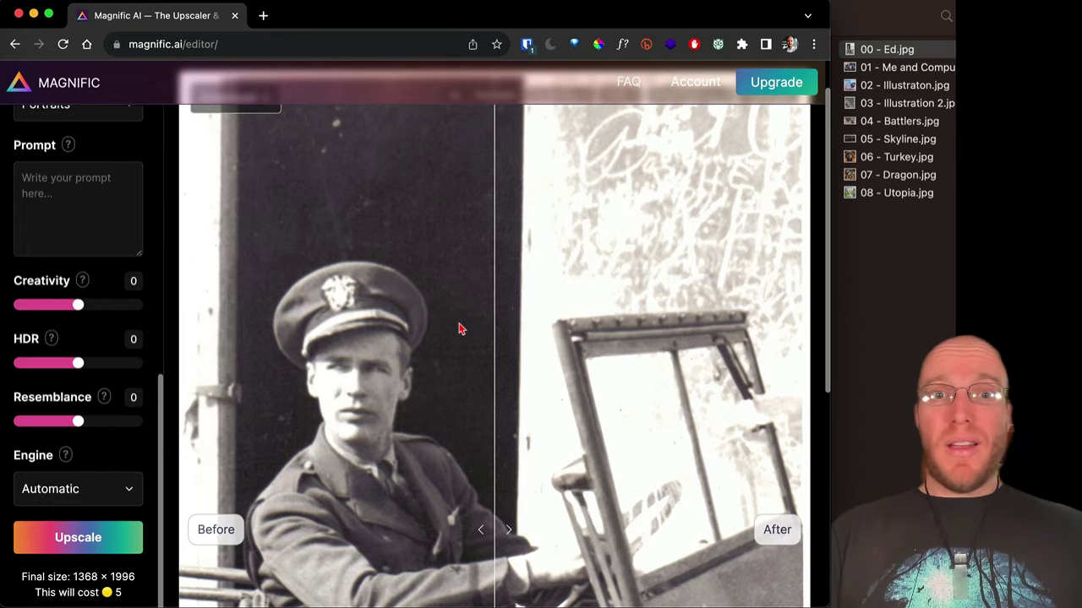
pyautogui.scroll(-3, 458, 329)
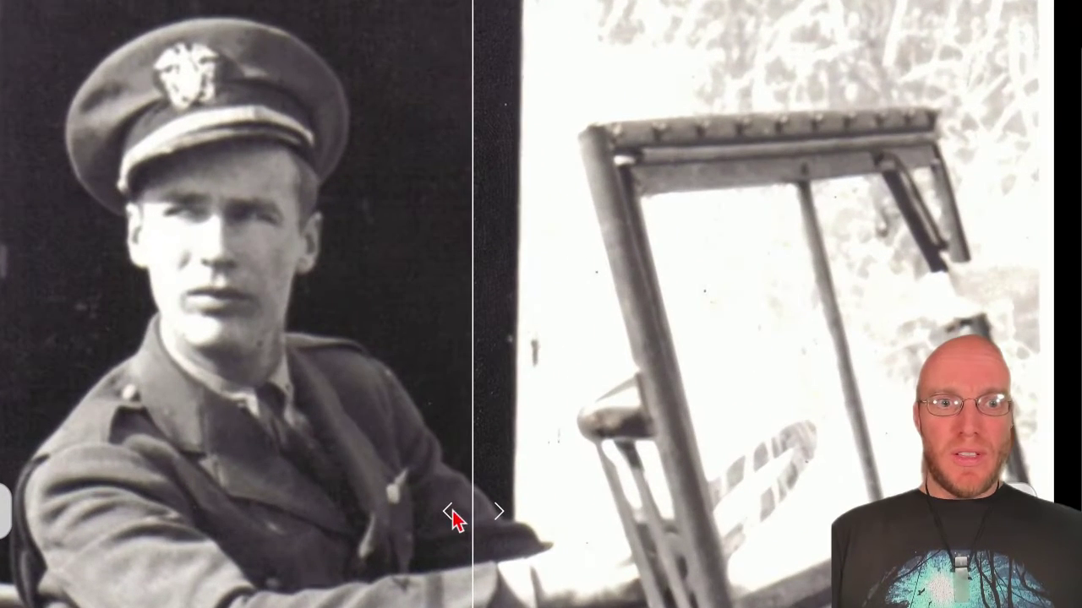
pyautogui.moveTo(454, 520); pyautogui.dragTo(109, 464)
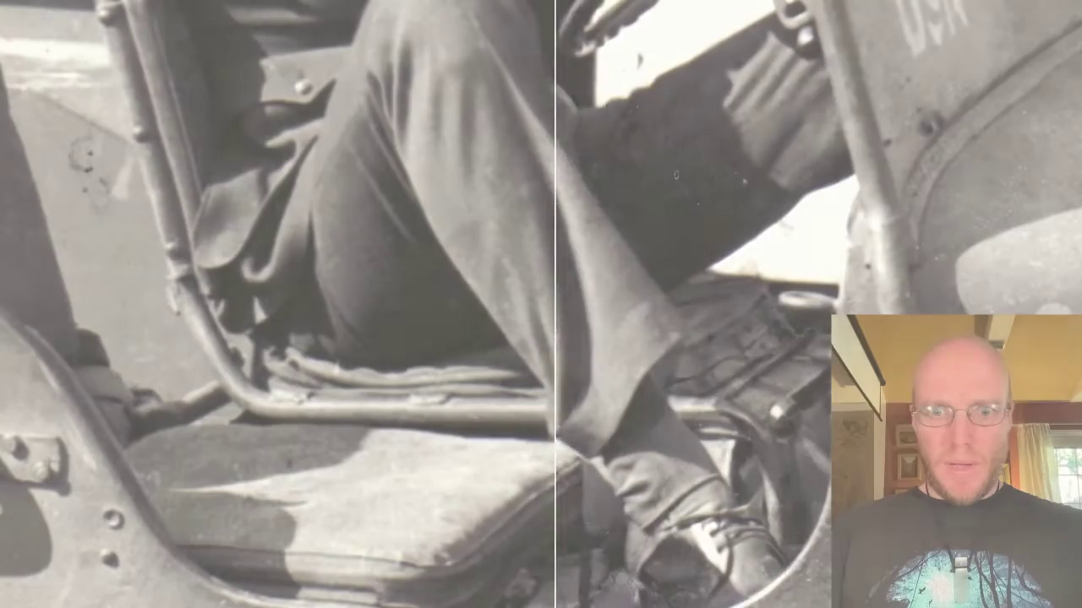
pyautogui.moveTo(555, 473); pyautogui.dragTo(291, 473)
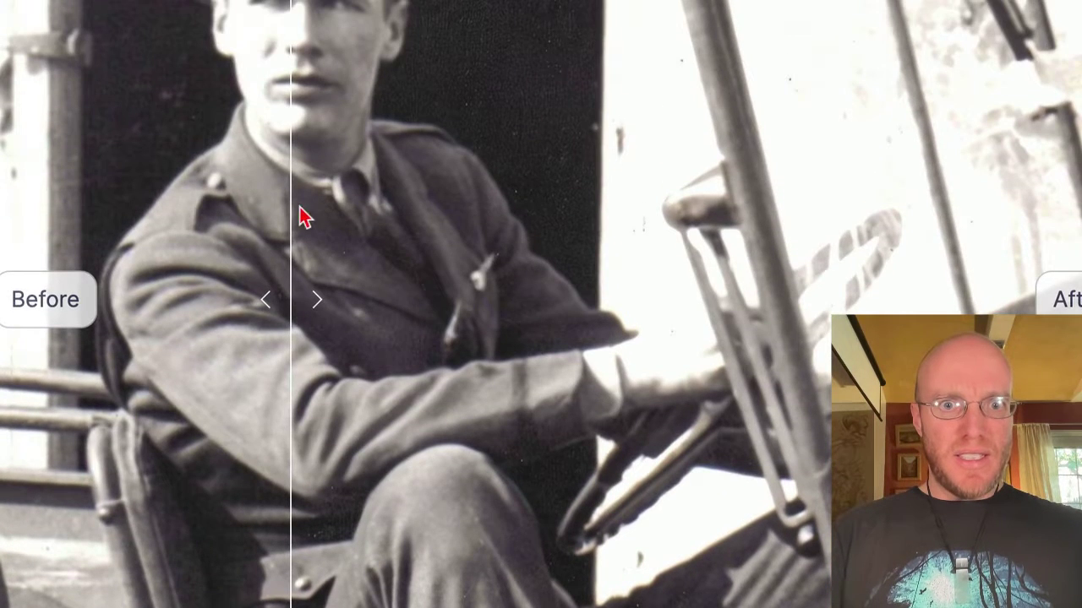
pyautogui.moveTo(299, 293); pyautogui.dragTo(510, 226)
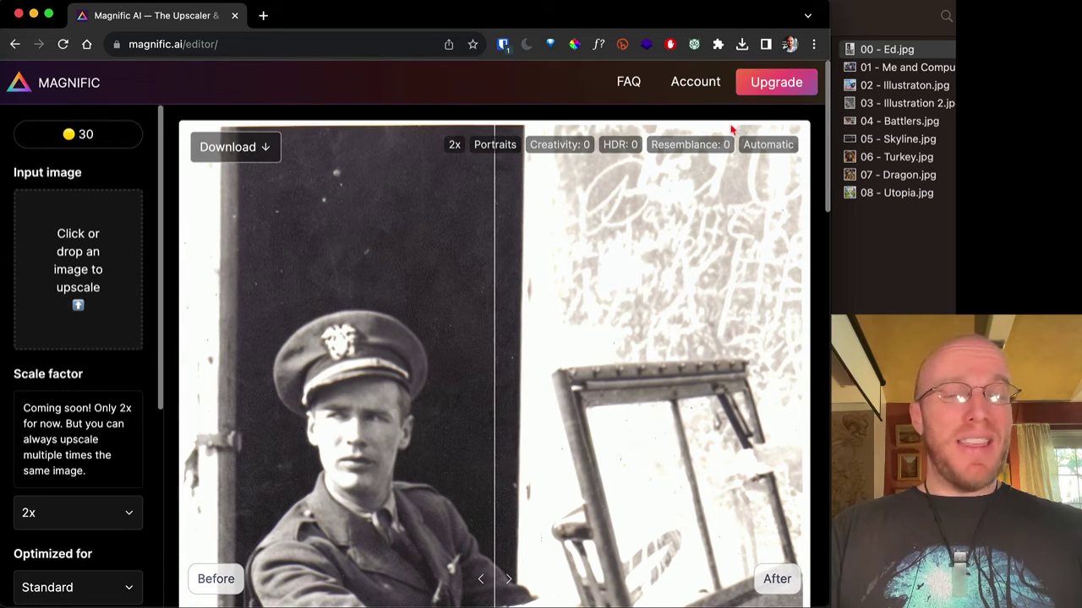
# Preview 01 - Me and Computer.jpg in Finder and drop it into Magnific's input box
pyautogui.click(883, 68)
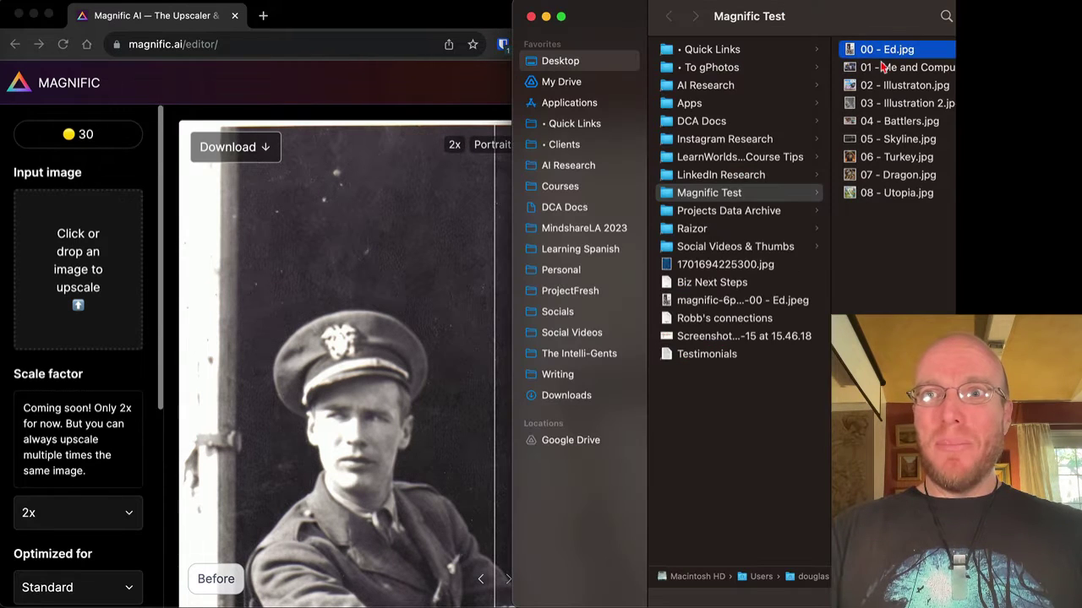
pyautogui.click(883, 68)
pyautogui.press('space')
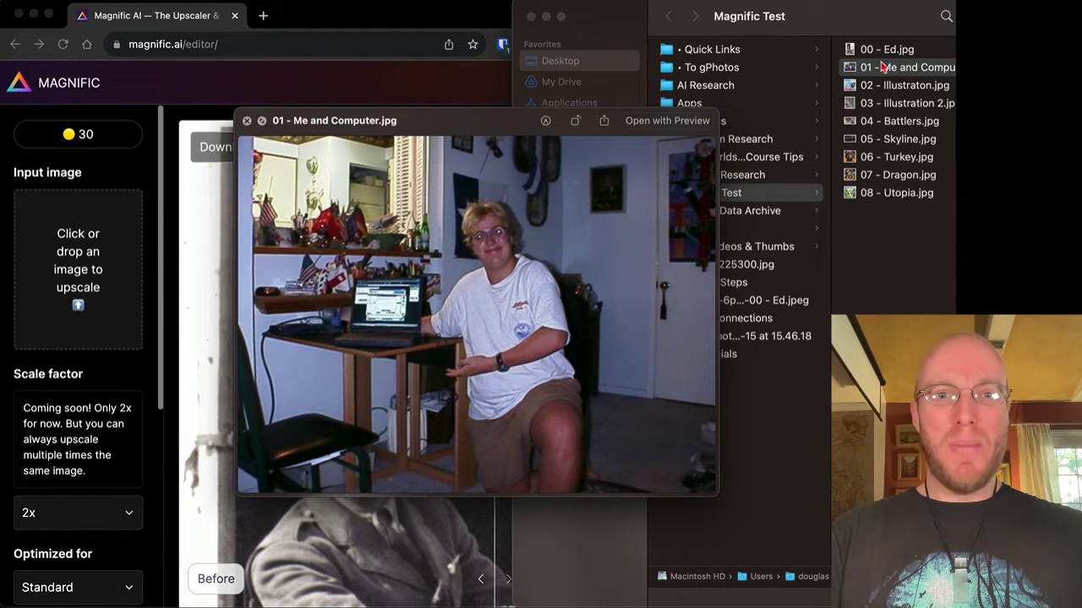
pyautogui.press('space')
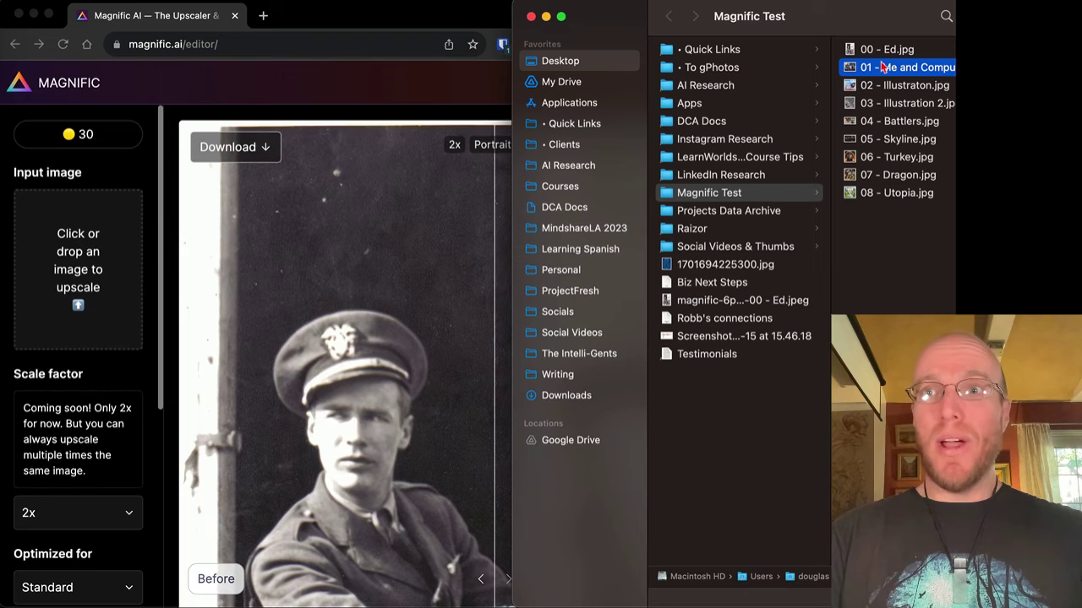
pyautogui.moveTo(906, 72); pyautogui.dragTo(76, 262)
# Keep the Standard preset, run the 2x upscale of the computer photo, and compare before/after
pyautogui.scroll(-5, 131, 427)
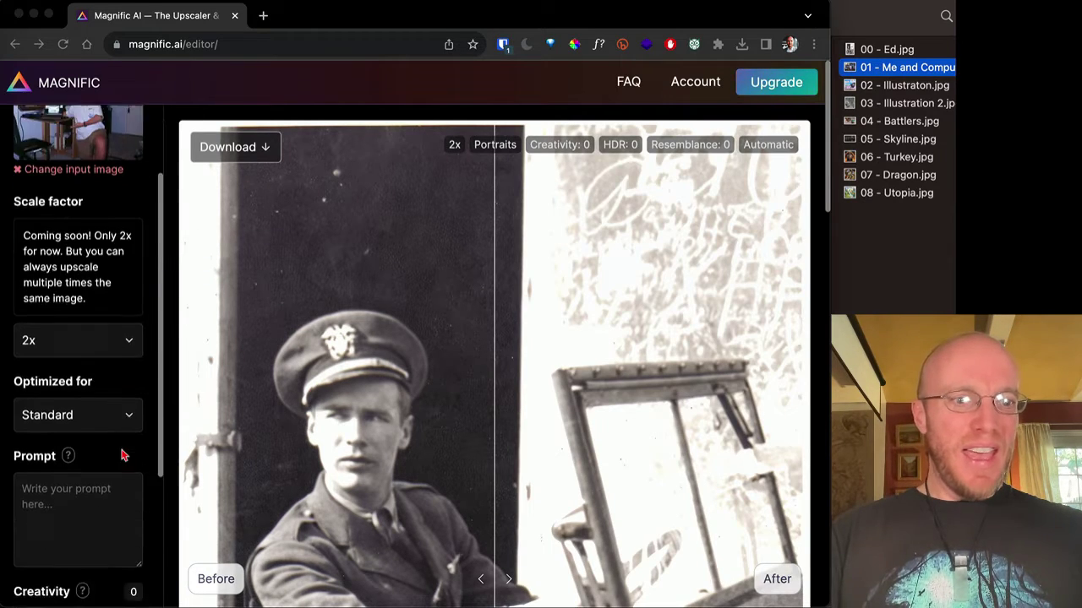
pyautogui.click(110, 347)
pyautogui.click(110, 346)
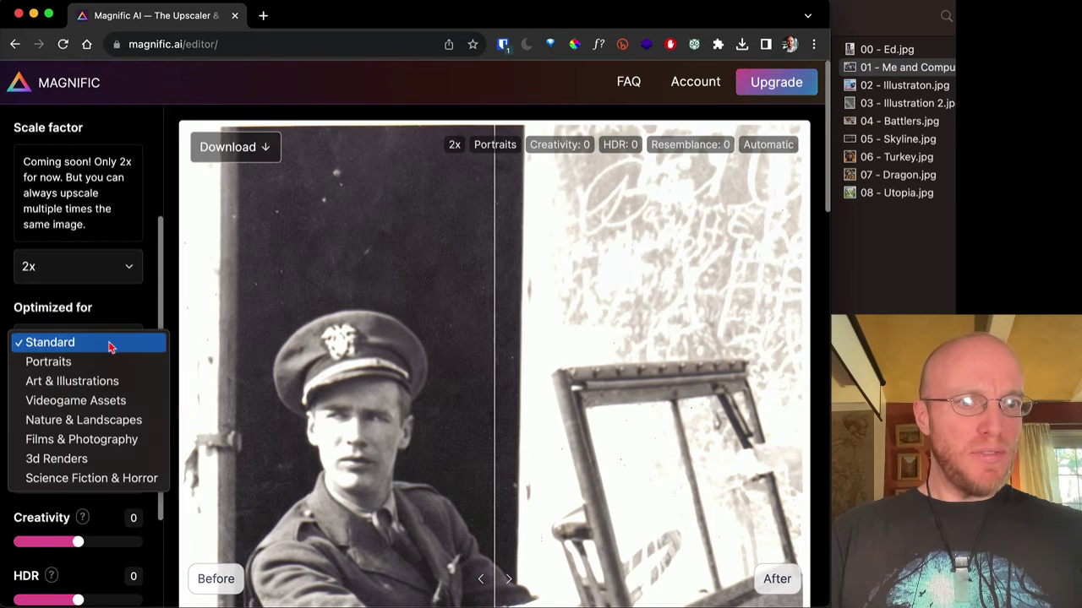
pyautogui.click(110, 342)
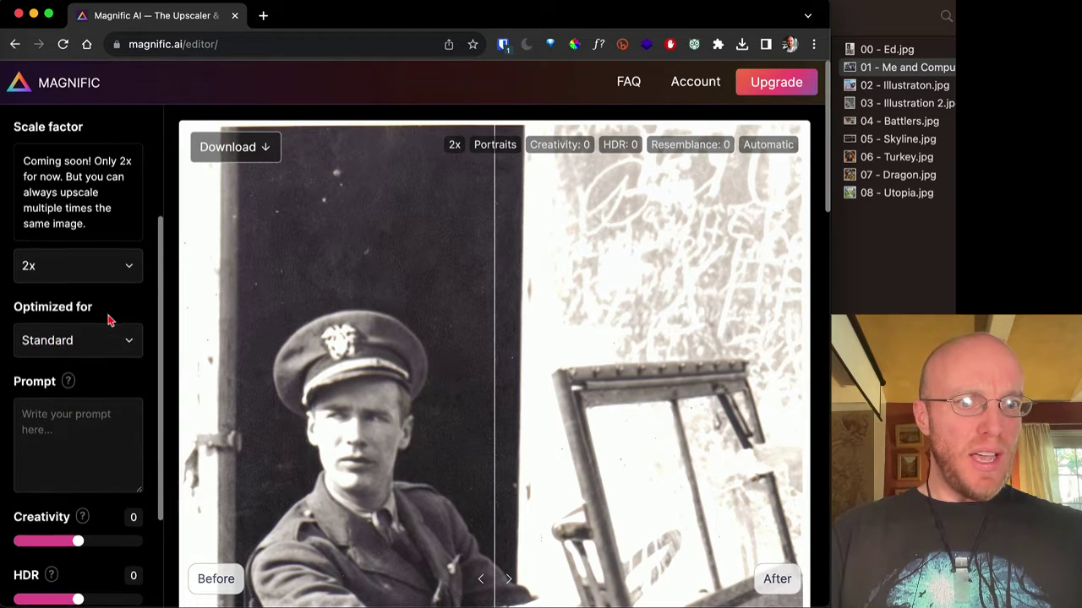
pyautogui.scroll(-6, 108, 316)
pyautogui.click(77, 537)
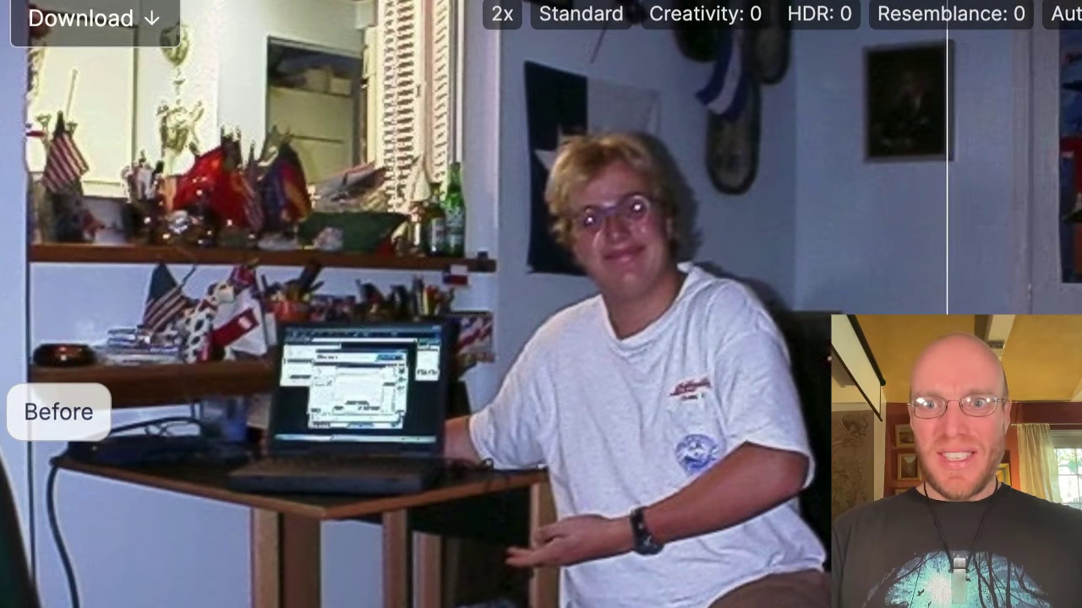
pyautogui.moveTo(853, 412); pyautogui.dragTo(510, 498)
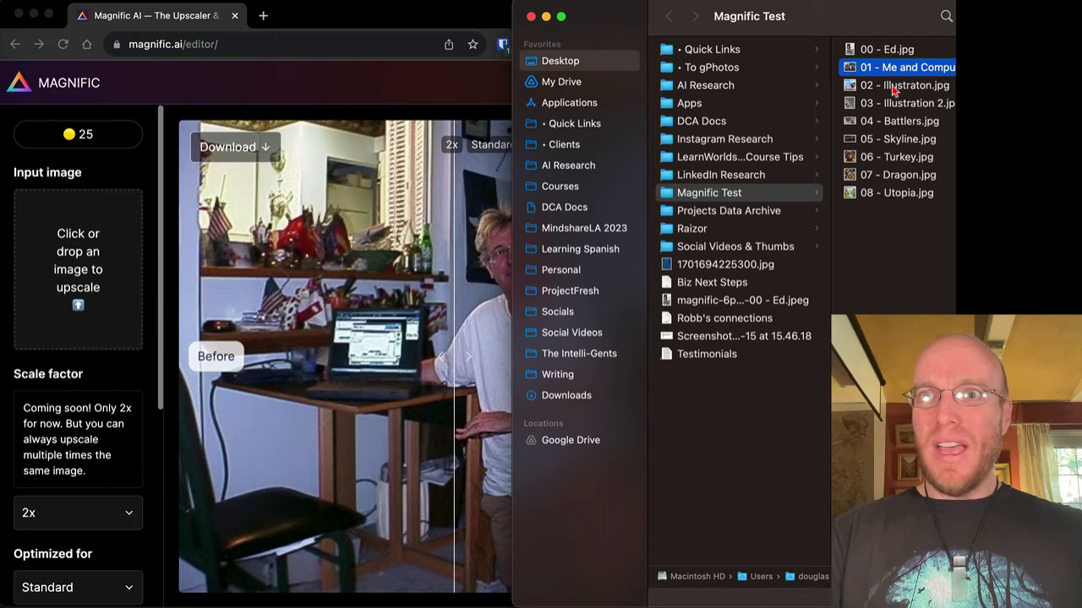
# Preview the cartoon 02 - Illustraton.jpg in Finder and drop it into Magnific's input box
pyautogui.click(896, 85)
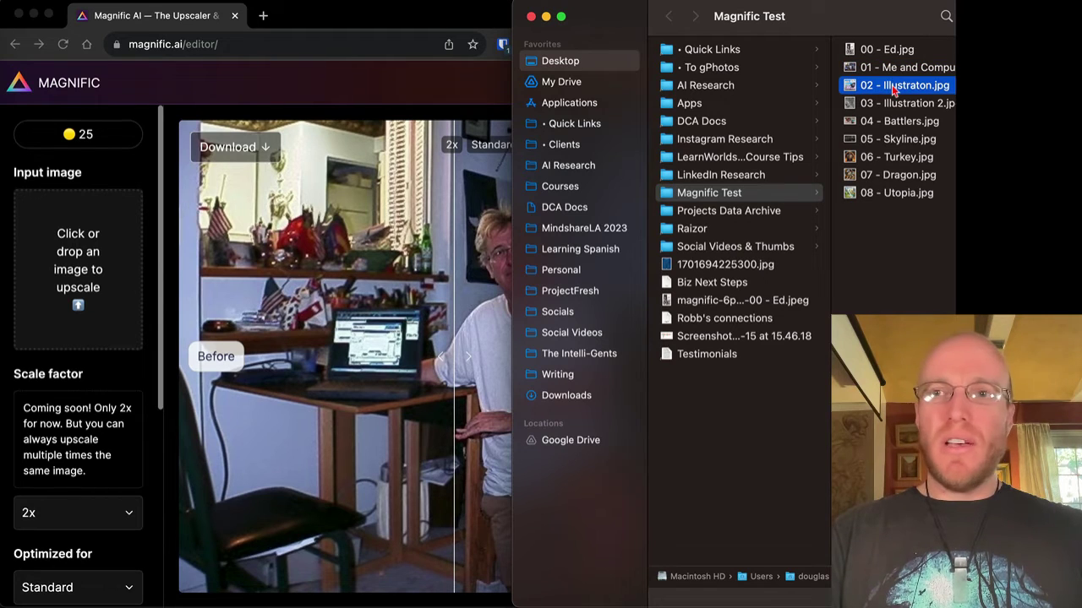
pyautogui.press('space')
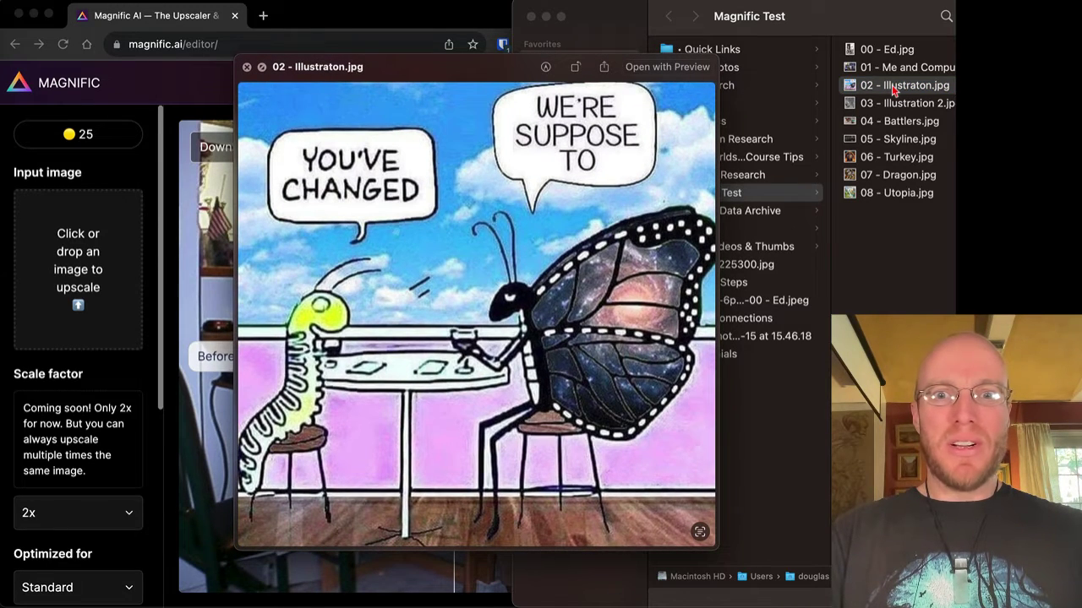
pyautogui.press('space')
pyautogui.moveTo(896, 87); pyautogui.dragTo(74, 246)
pyautogui.scroll(-3, 96, 436)
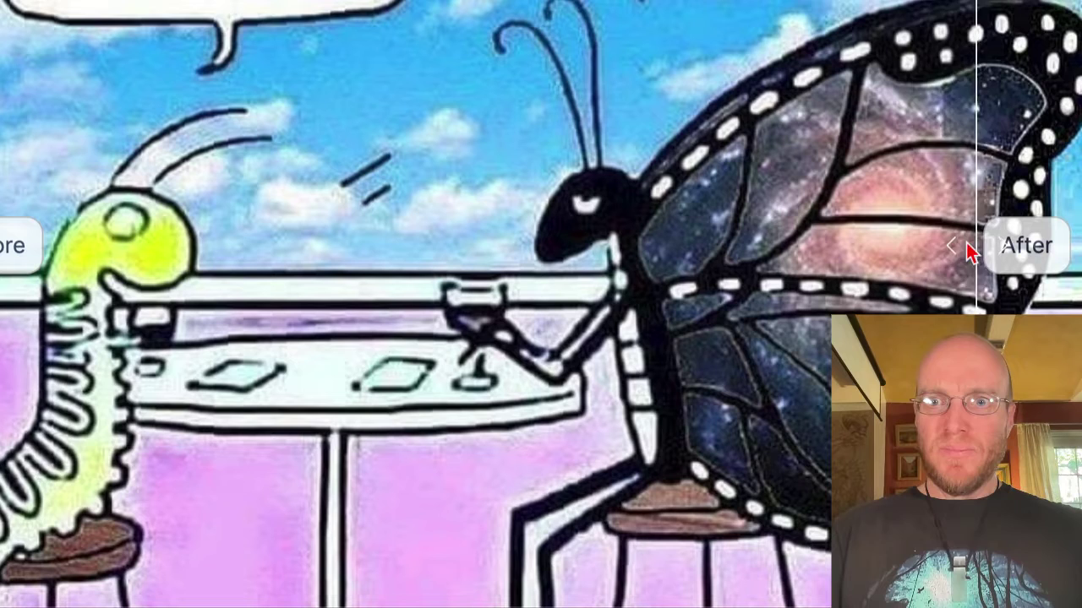
pyautogui.moveTo(970, 254); pyautogui.dragTo(744, 237)
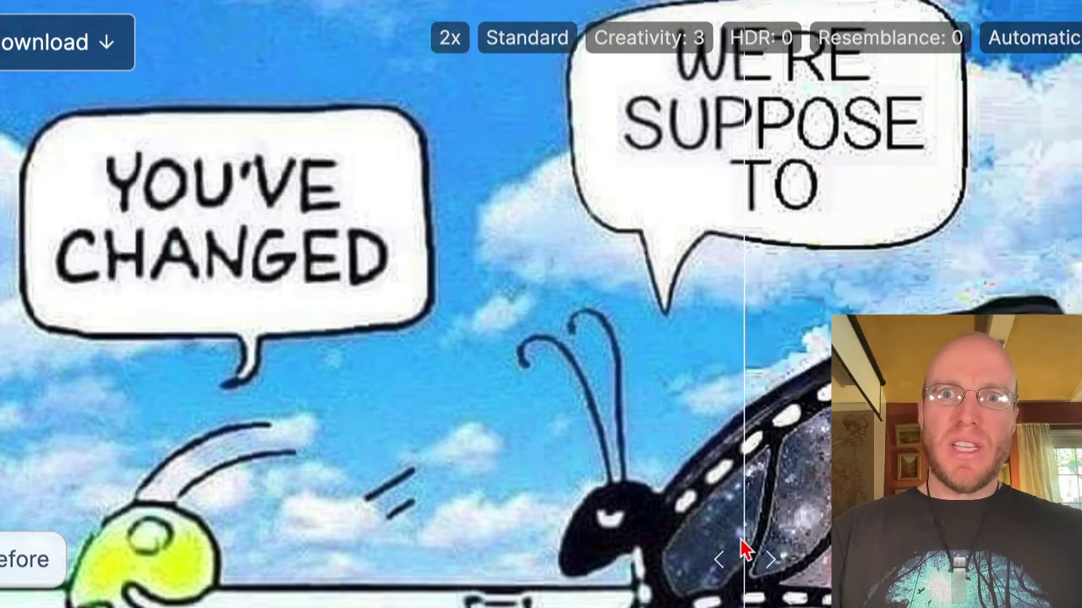
pyautogui.moveTo(741, 545); pyautogui.dragTo(652, 567)
pyautogui.moveTo(743, 359); pyautogui.dragTo(44, 286)
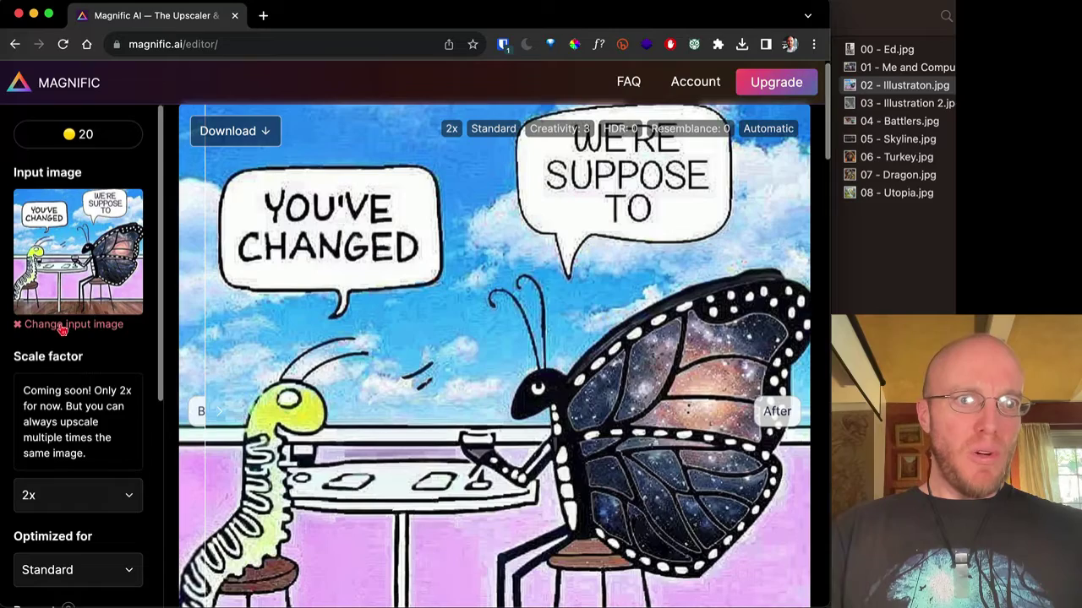
# Clear the current input, preview 04 - Battlers.jpg in Finder, and load it into Magnific
pyautogui.click(62, 325)
pyautogui.click(917, 90)
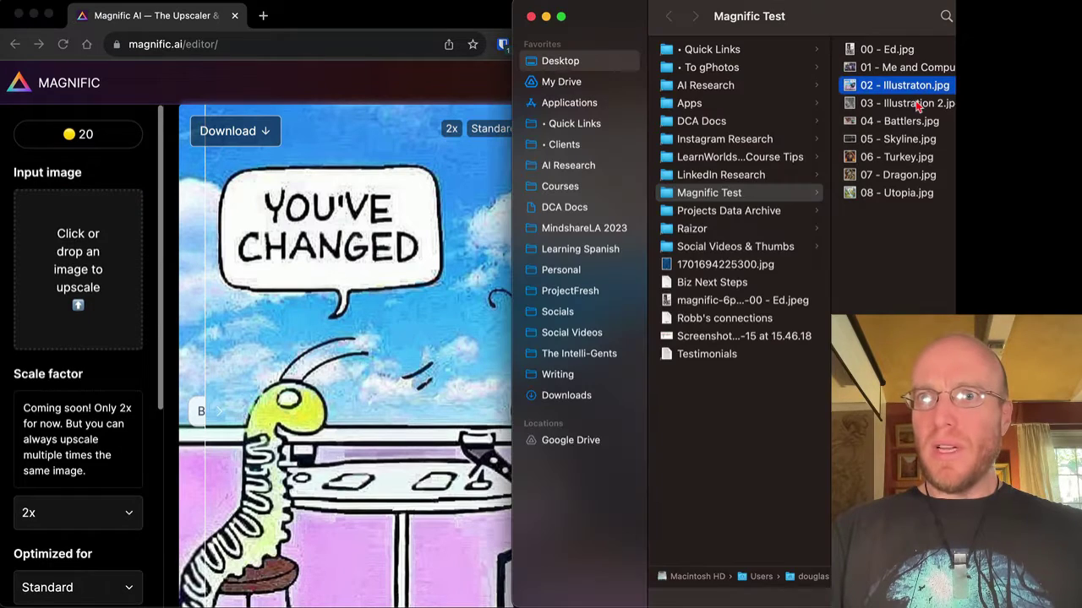
pyautogui.click(918, 104)
pyautogui.press('Down')
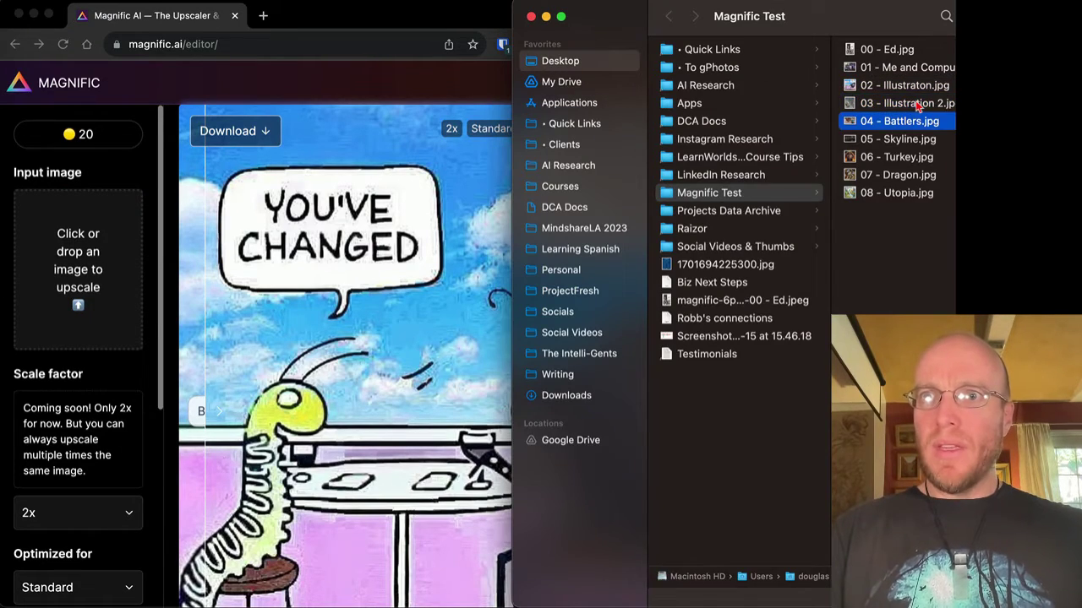
pyautogui.press('space')
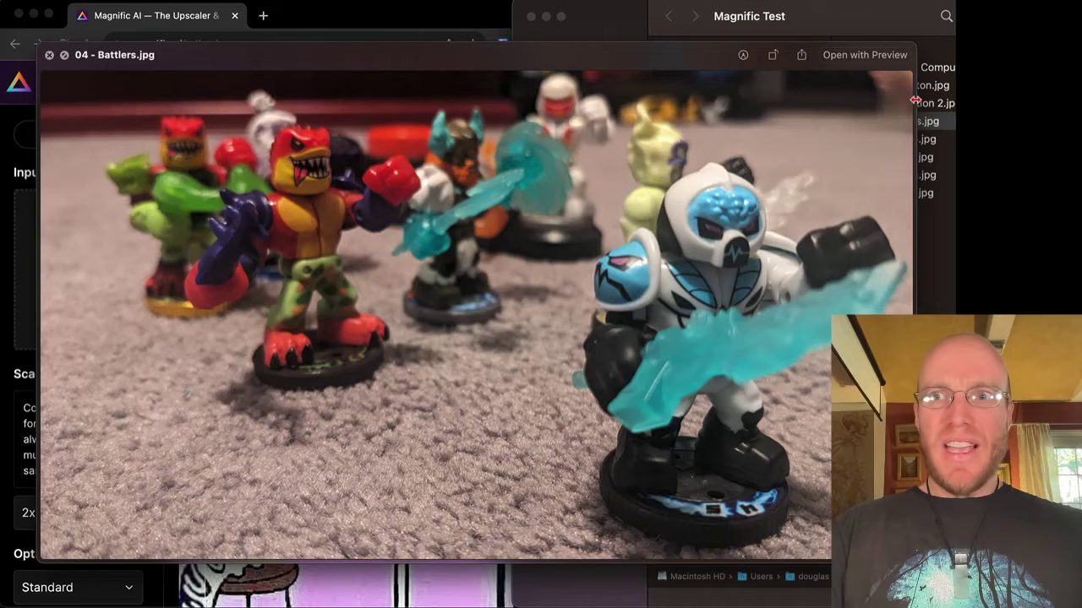
pyautogui.press('space')
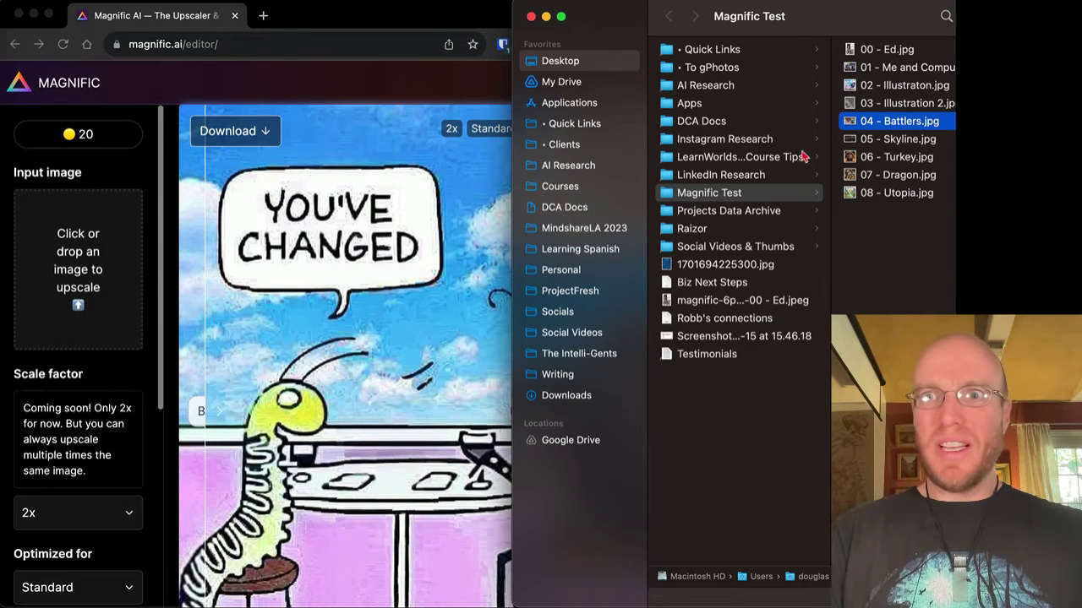
pyautogui.moveTo(211, 245); pyautogui.dragTo(77, 271)
# Upscale the toy-figures photo 2x with Standard settings
pyautogui.click(79, 541)
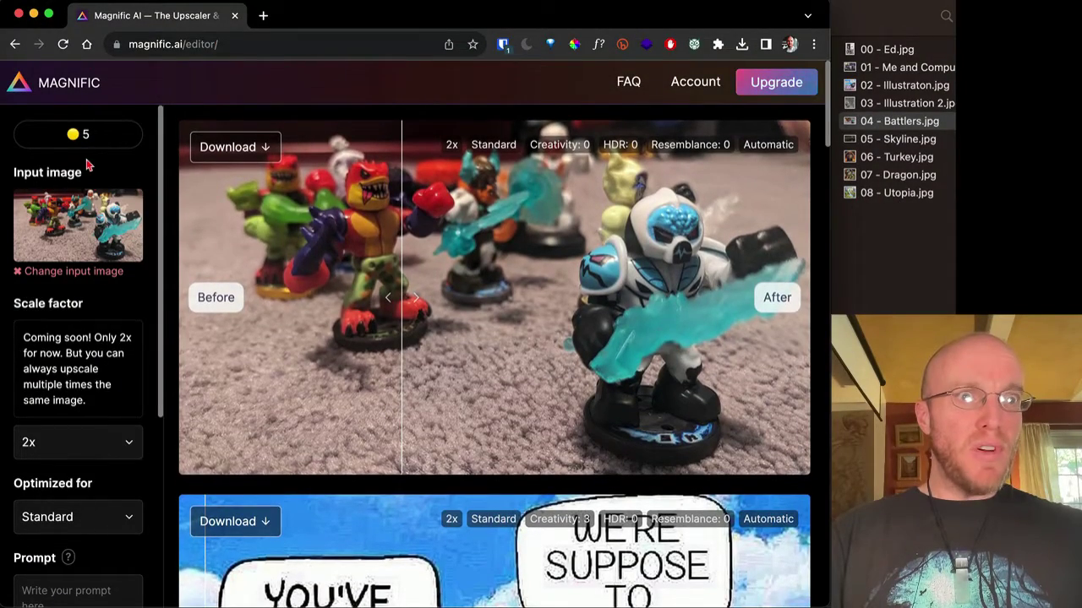
# Clear the input, preview 05 - Skyline through 07 - Dragon.jpg, and load 07 - Dragon.jpg
pyautogui.click(106, 272)
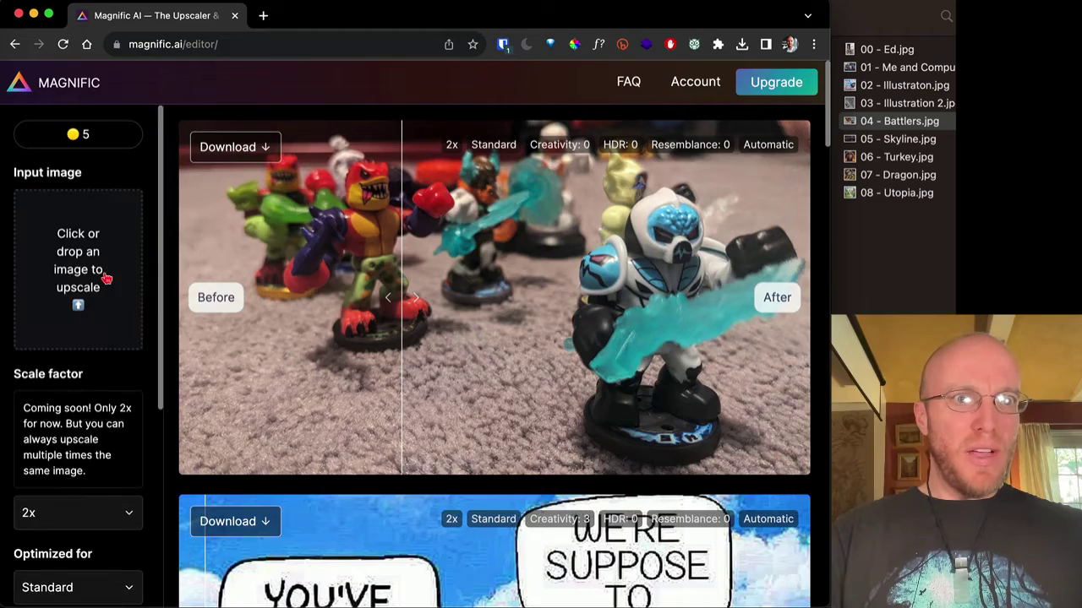
pyautogui.click(906, 147)
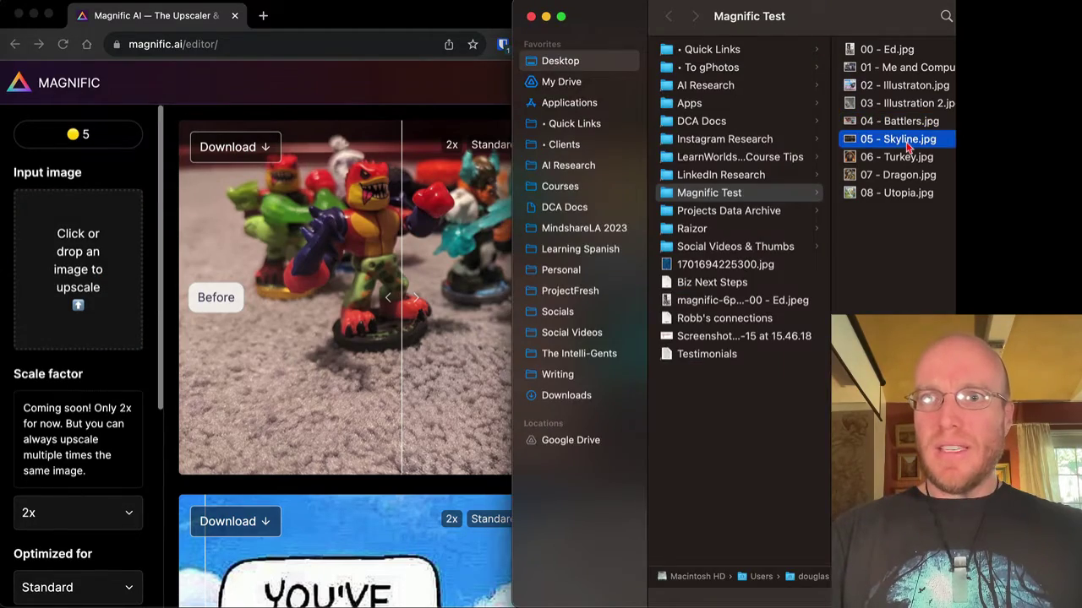
pyautogui.press('Down')
pyautogui.press('space')
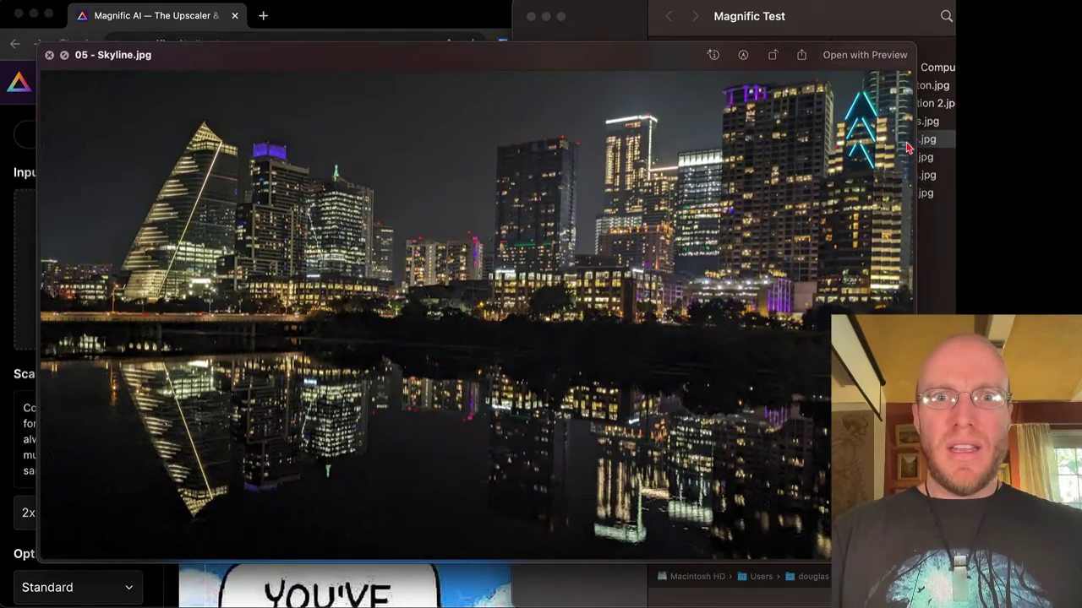
pyautogui.press('Down')
pyautogui.press('Down')
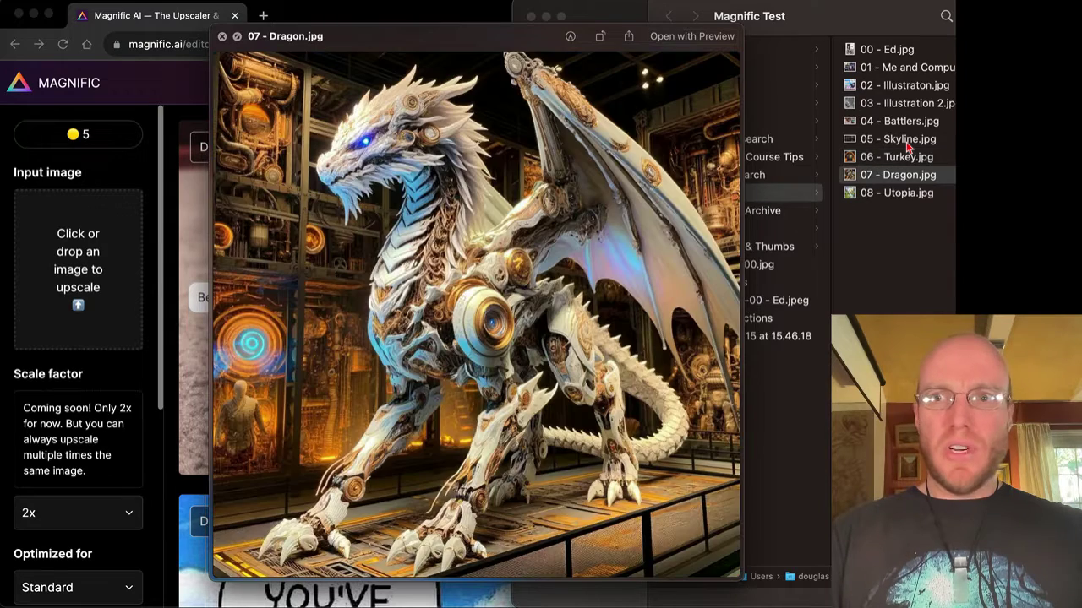
pyautogui.press('Down')
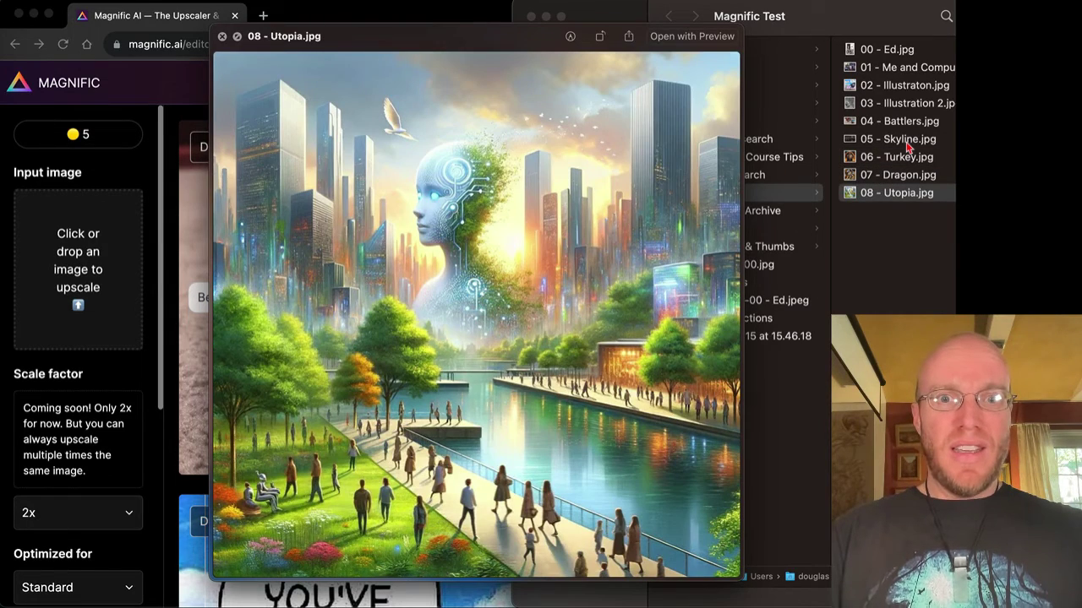
pyautogui.moveTo(898, 175); pyautogui.dragTo(135, 263)
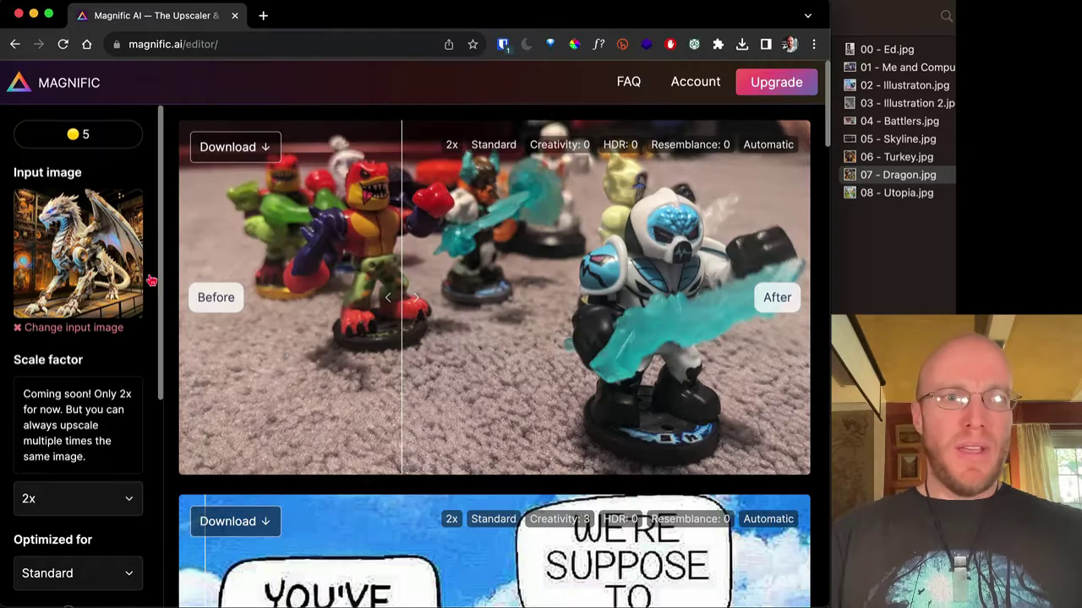
# Start the 2x Standard upscale of the dragon to 2048 × 2048 for 5 credits
pyautogui.scroll(-5, 85, 355)
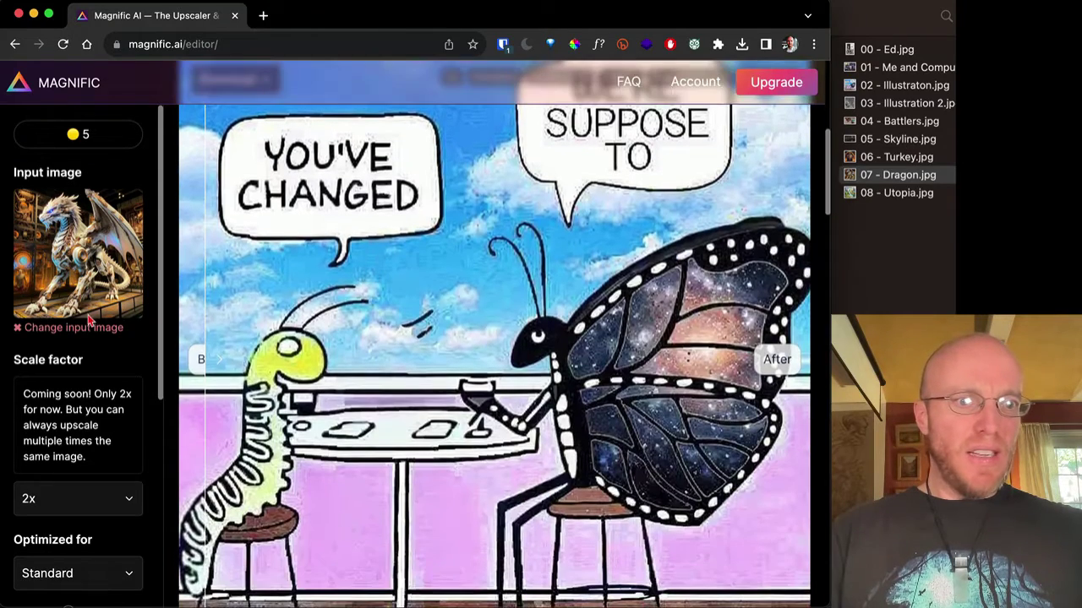
pyautogui.scroll(-5, 47, 439)
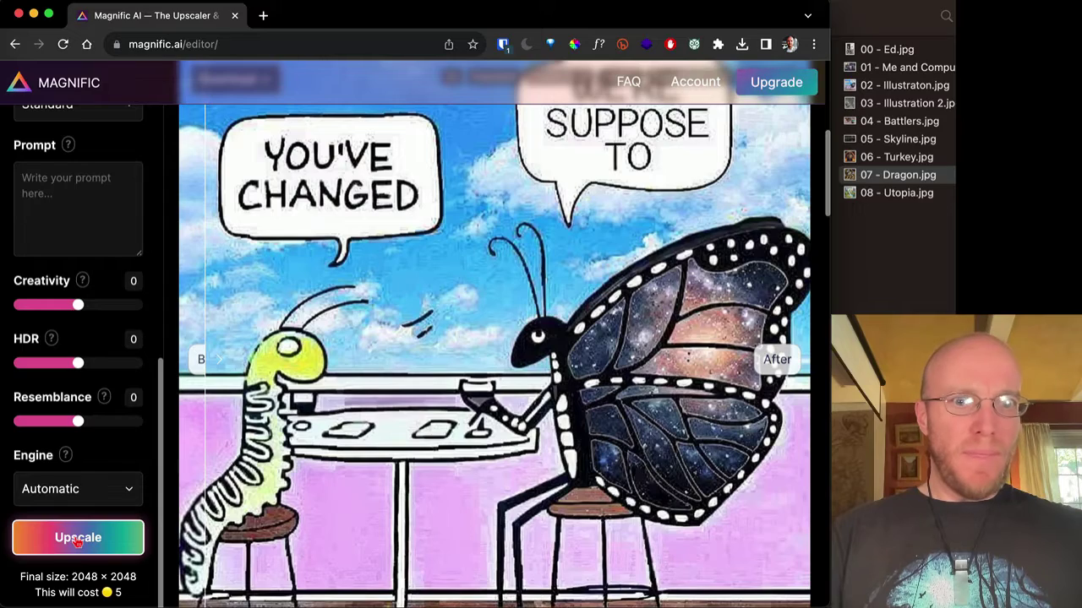
pyautogui.click(78, 539)
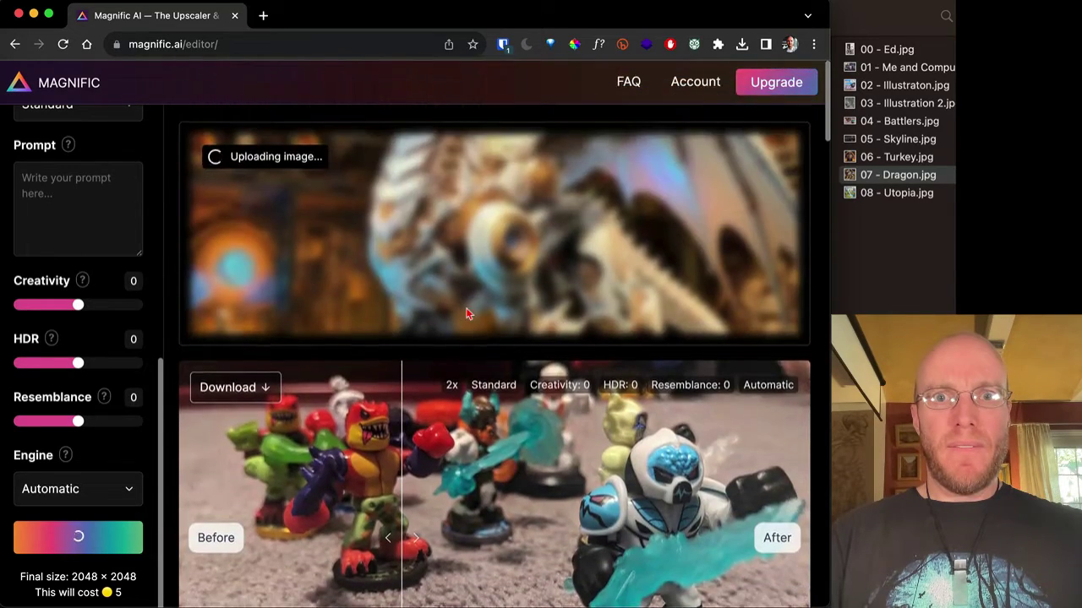
# Sweep the before/after divider across the upscaled mechanical dragon to compare its detail
pyautogui.moveTo(494, 372); pyautogui.dragTo(803, 391)
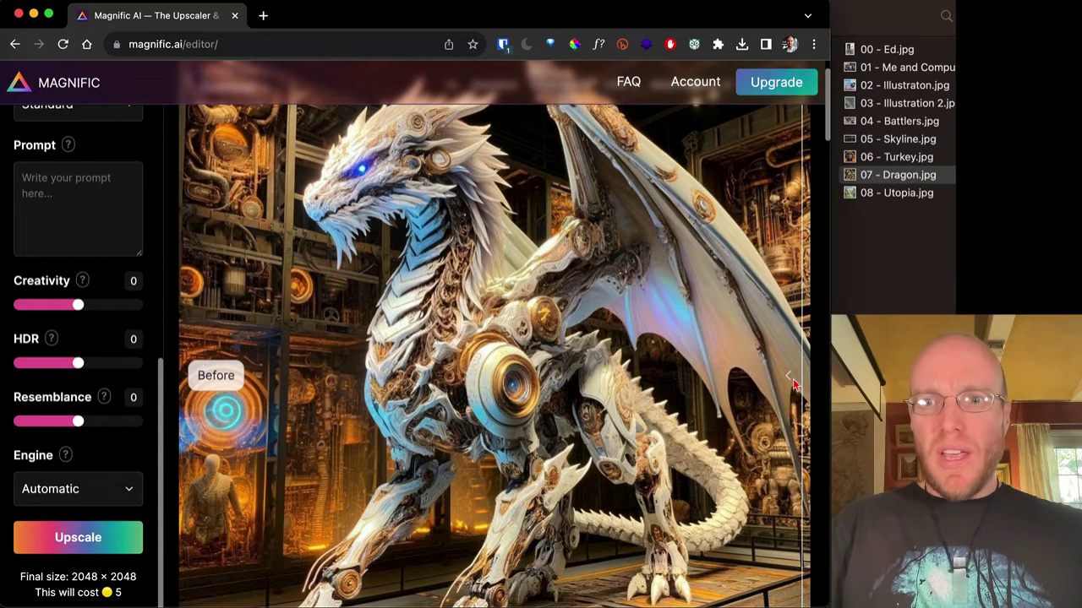
pyautogui.moveTo(795, 385); pyautogui.dragTo(597, 357)
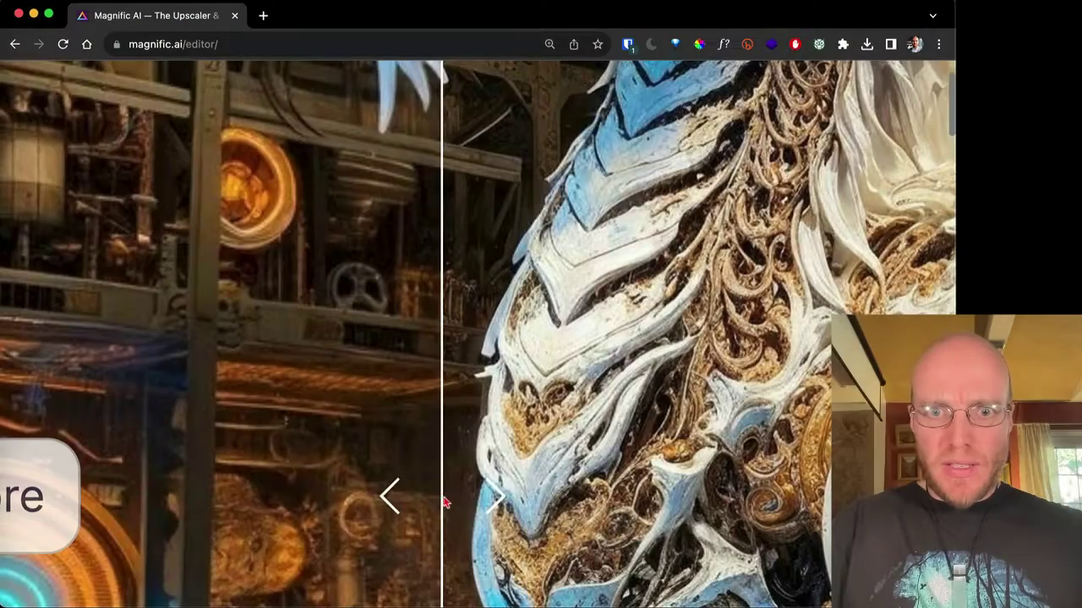
pyautogui.moveTo(448, 502); pyautogui.dragTo(456, 297)
pyautogui.scroll(8, 671, 354)
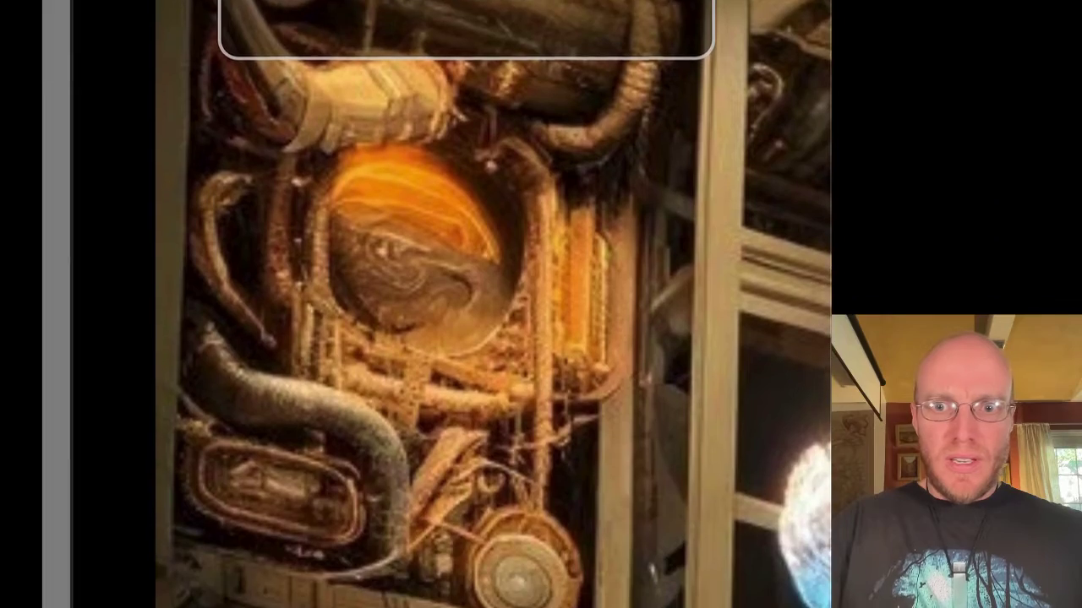
pyautogui.moveTo(652, 271); pyautogui.dragTo(210, 284)
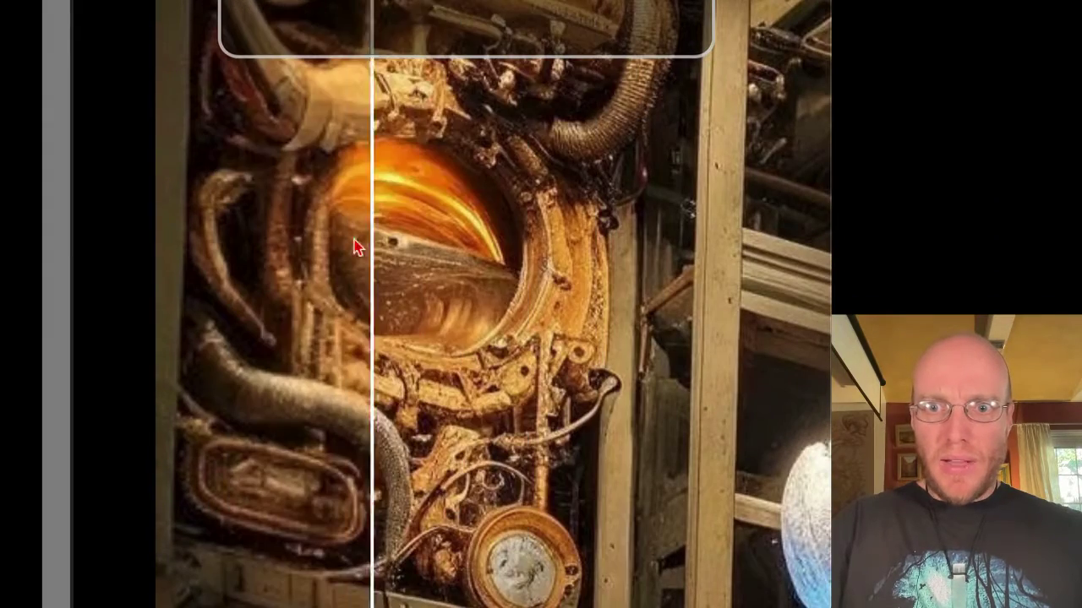
pyautogui.scroll(-10, 308, 250)
pyautogui.scroll(-8, 648, 398)
pyautogui.scroll(-5, 647, 398)
pyautogui.scroll(-2, 603, 391)
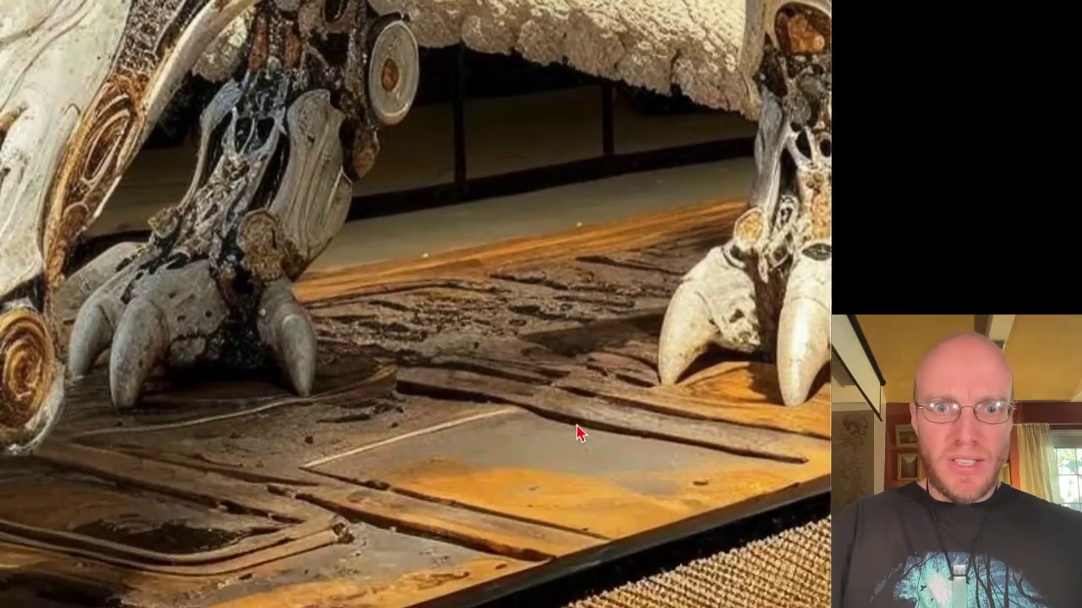
pyautogui.scroll(3, 580, 433)
pyautogui.moveTo(160, 220); pyautogui.dragTo(2, 212)
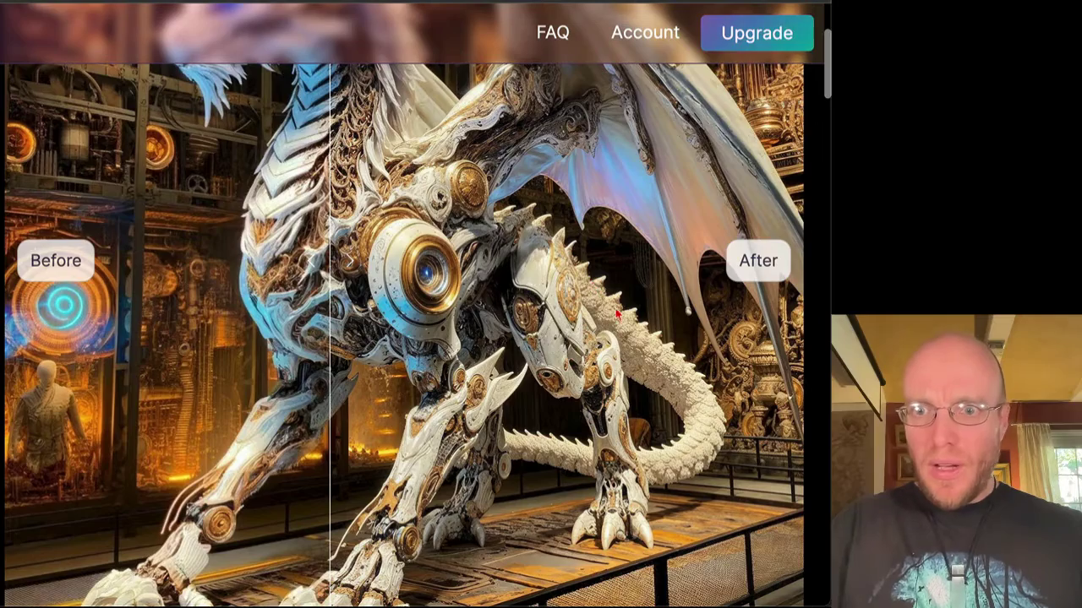
pyautogui.scroll(5, 657, 490)
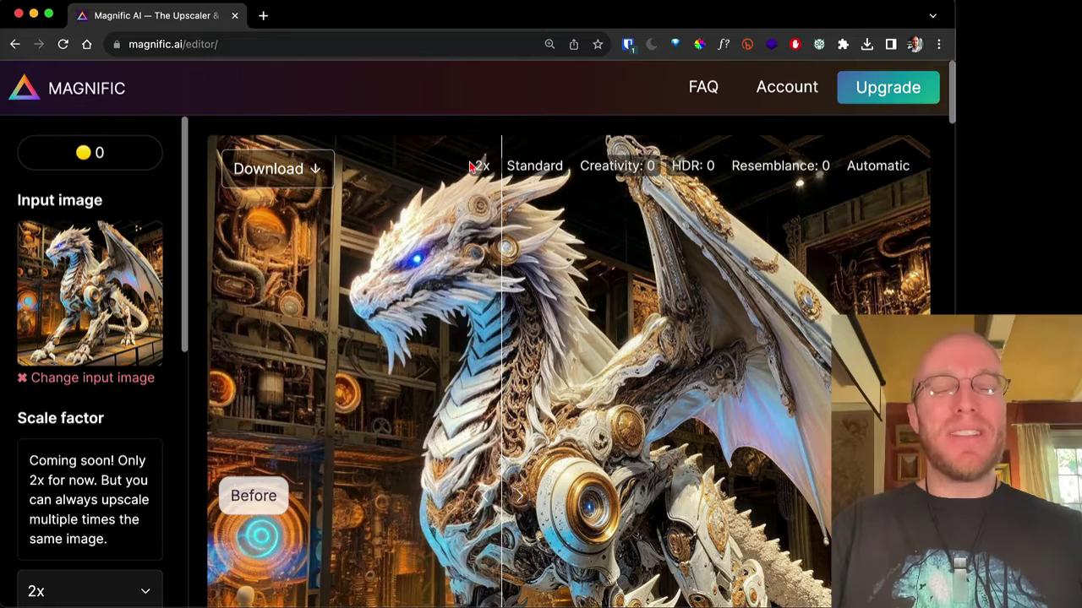
pyautogui.moveTo(730, 237); pyautogui.dragTo(418, 289)
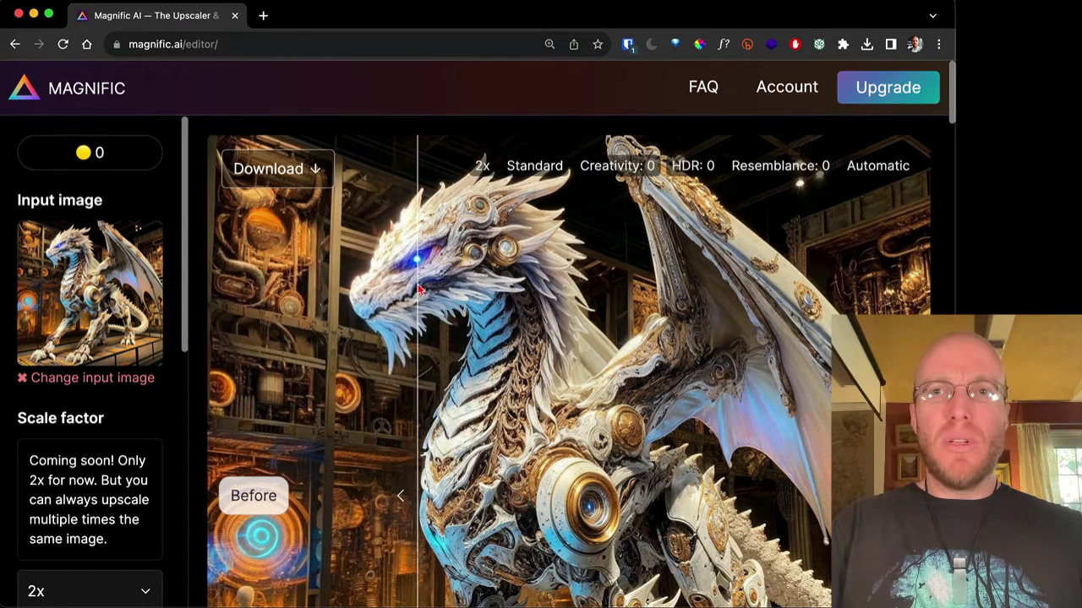
pyautogui.moveTo(419, 289); pyautogui.dragTo(454, 271)
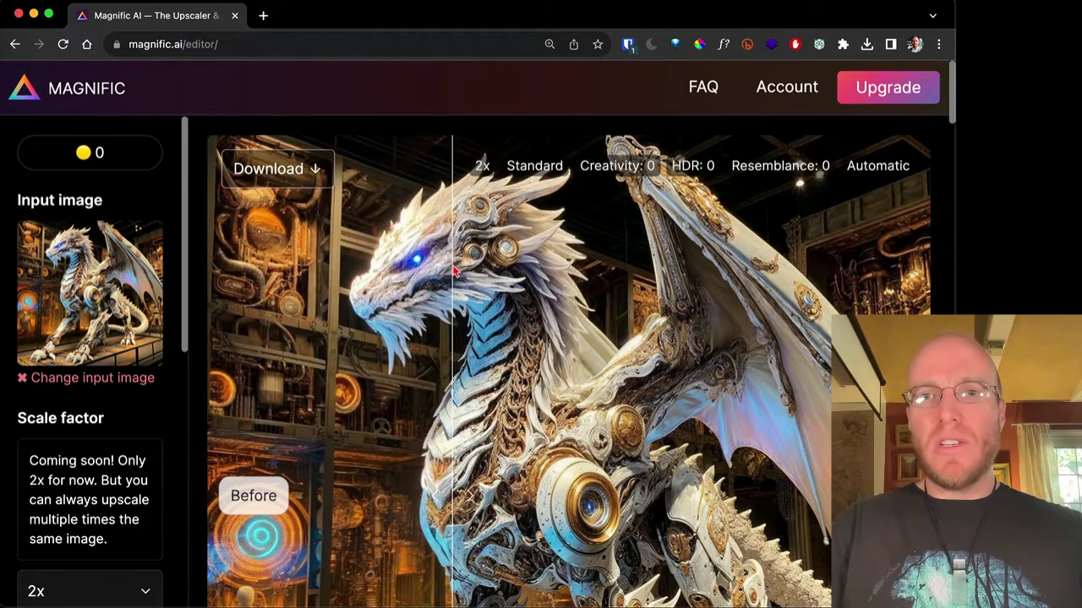
pyautogui.scroll(-10, 454, 270)
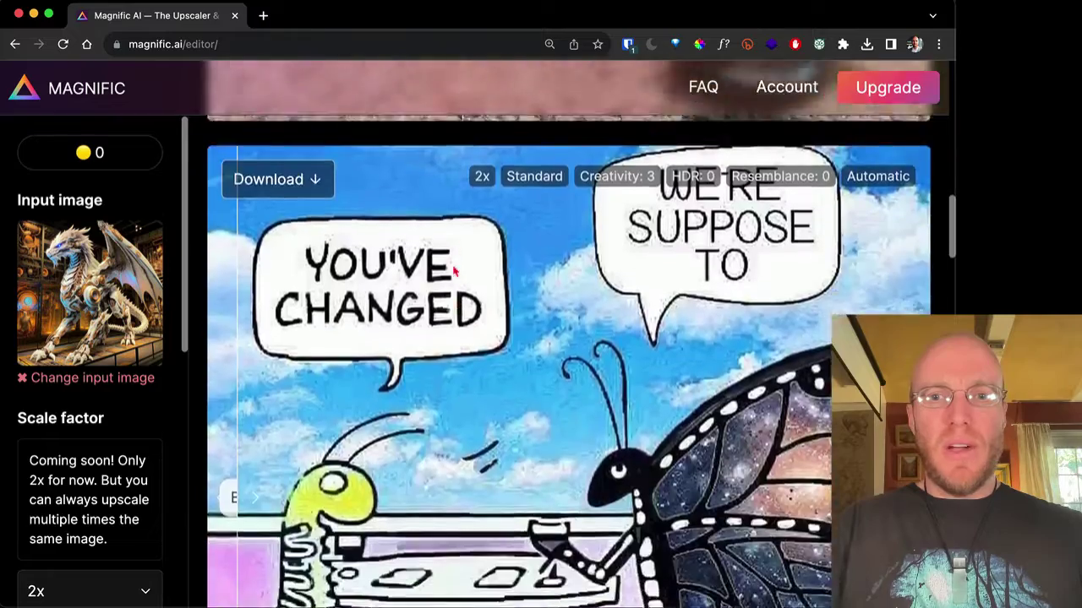
pyautogui.scroll(4, 454, 270)
pyautogui.scroll(2, 454, 270)
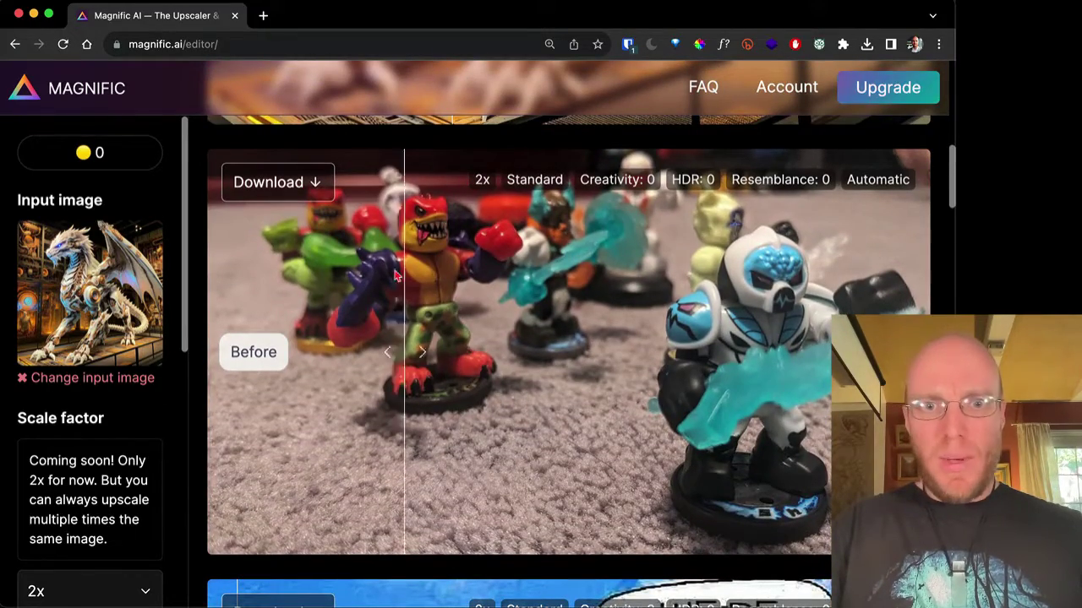
pyautogui.scroll(6, 583, 276)
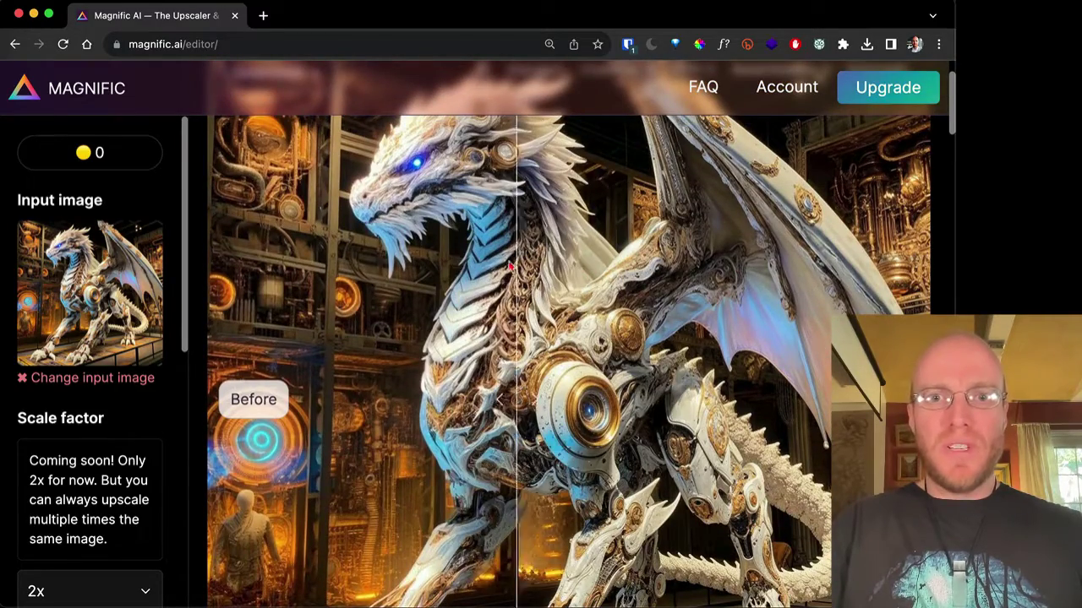
pyautogui.scroll(2, 478, 254)
pyautogui.scroll(-1, 632, 187)
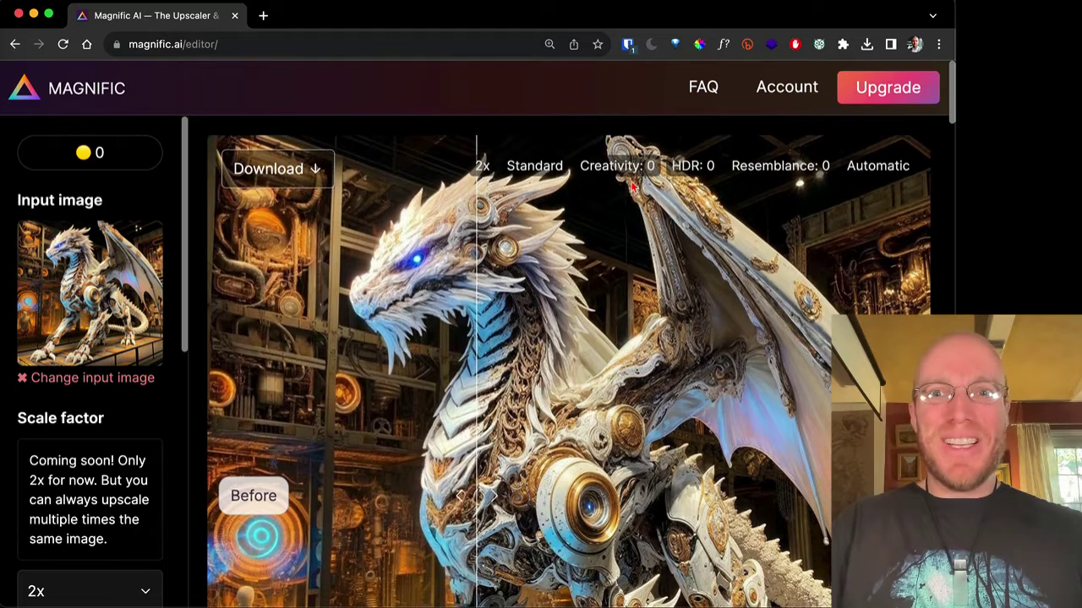
# Open the Upgrade pricing page and switch to yearly billing, showing Magnific Pro at $390/year
pyautogui.click(905, 98)
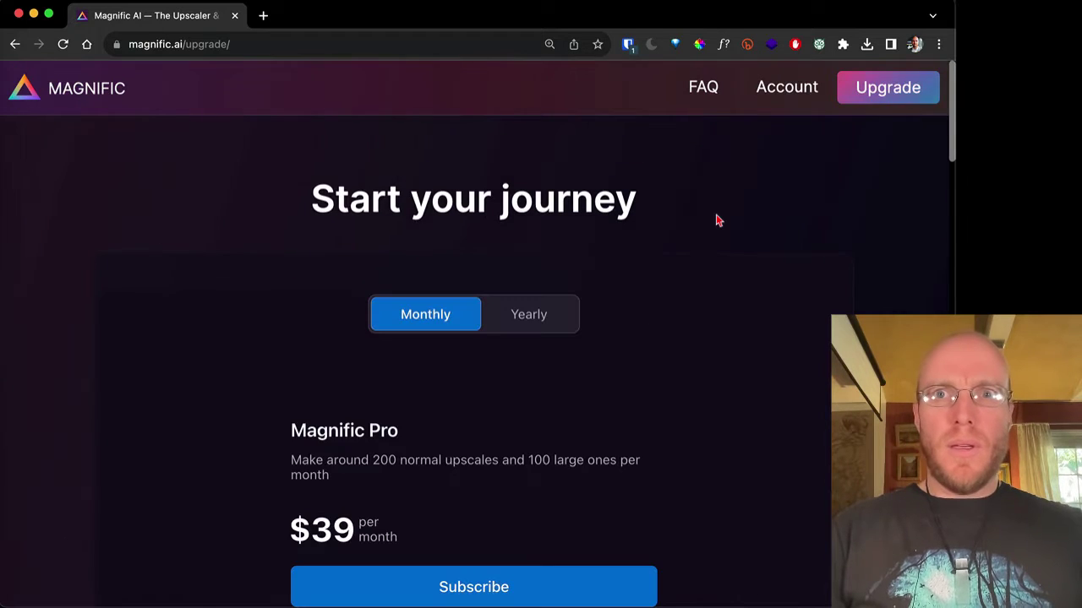
pyautogui.scroll(-3, 581, 352)
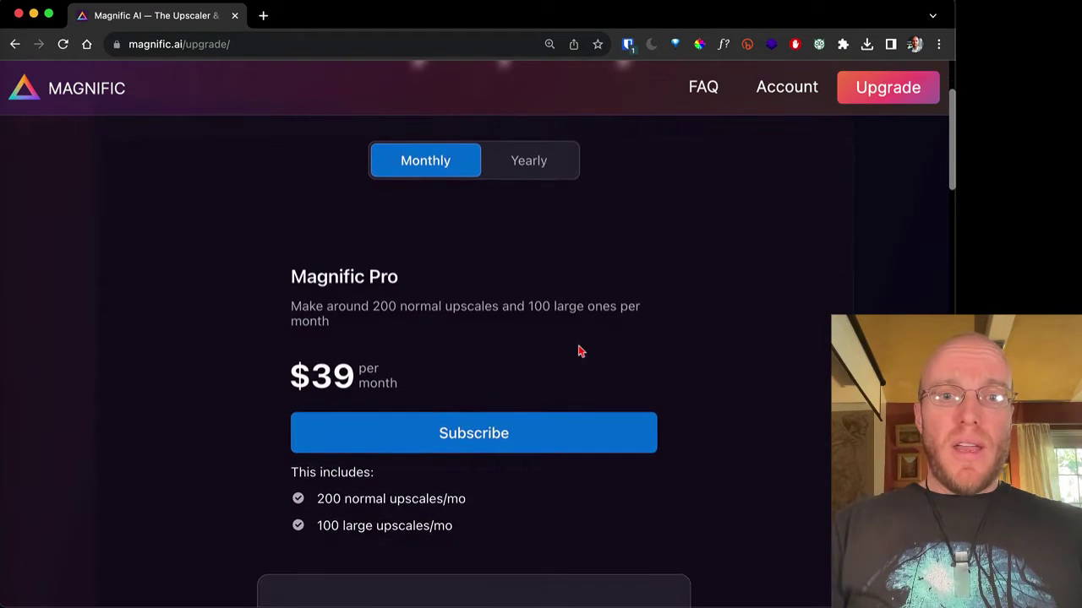
pyautogui.scroll(1, 580, 352)
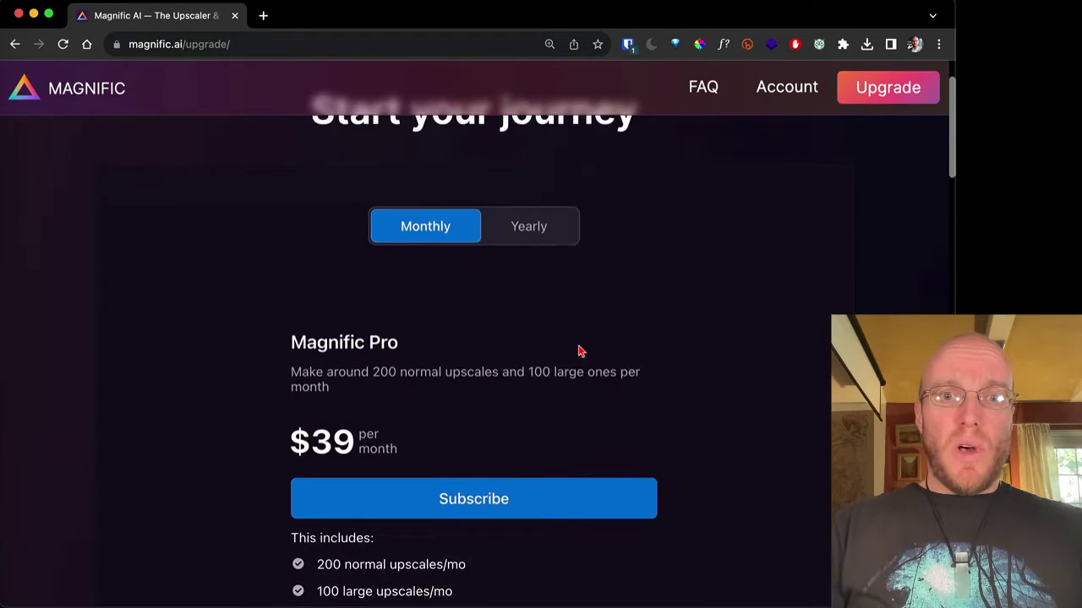
pyautogui.click(534, 228)
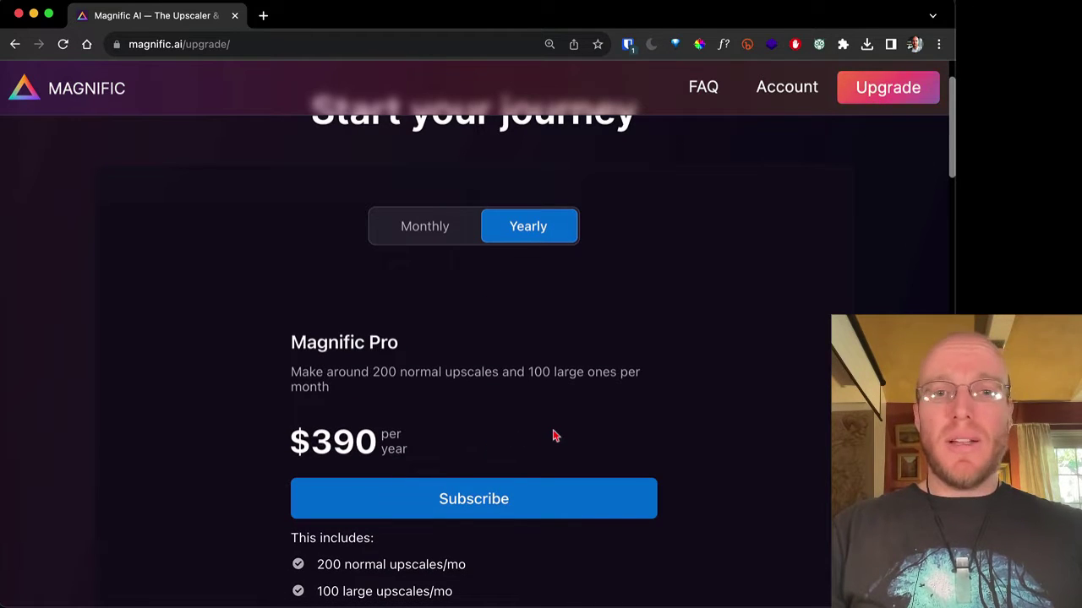
pyautogui.scroll(2, 554, 436)
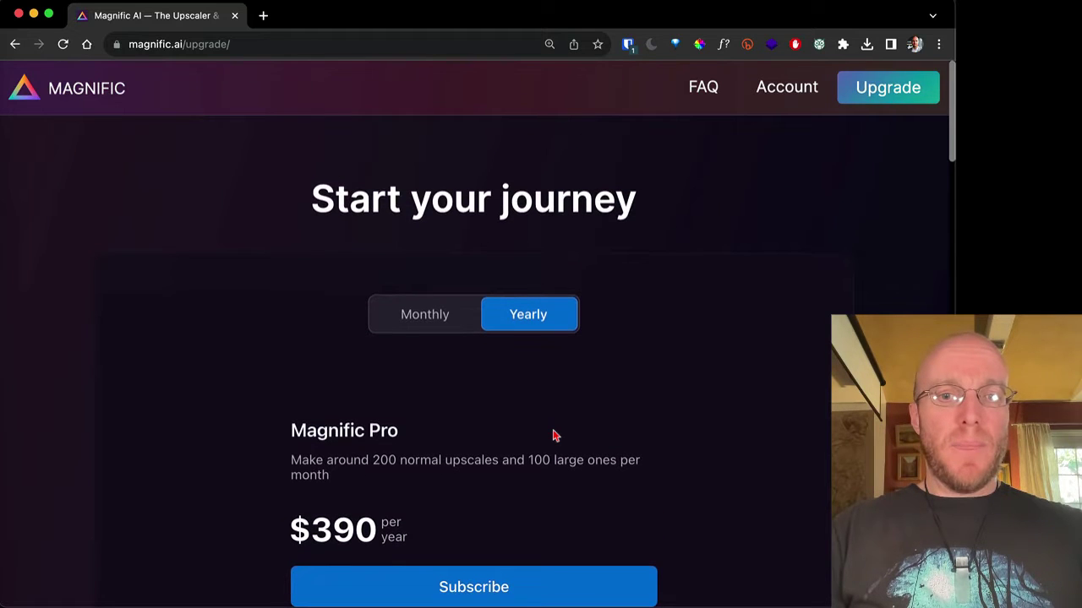